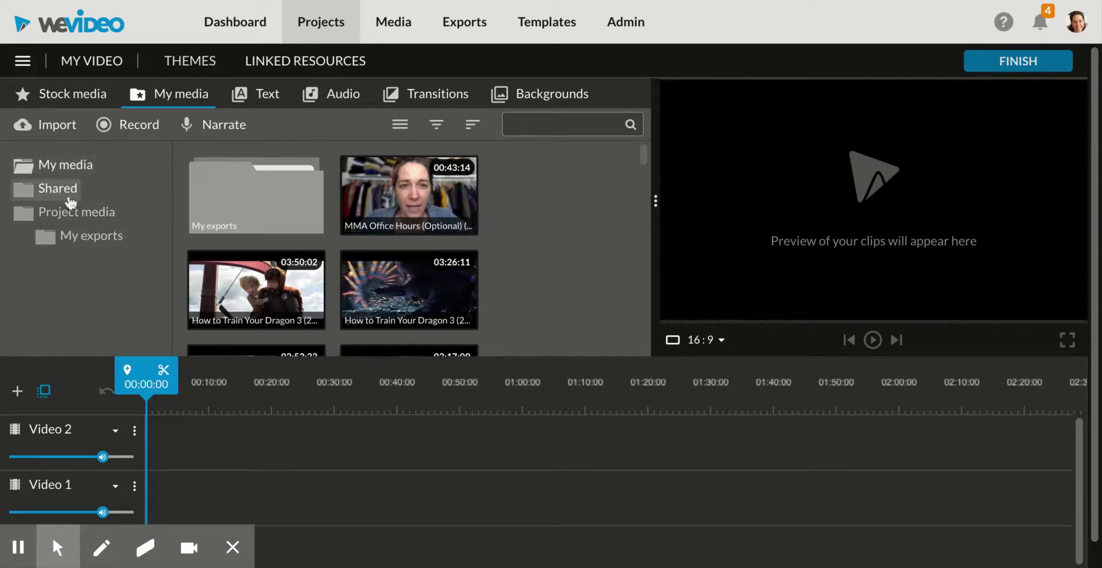
Step: Open the "How to train your dragon" folder in the shared media
{"action": "left_click", "coordinate": [31, 197]}
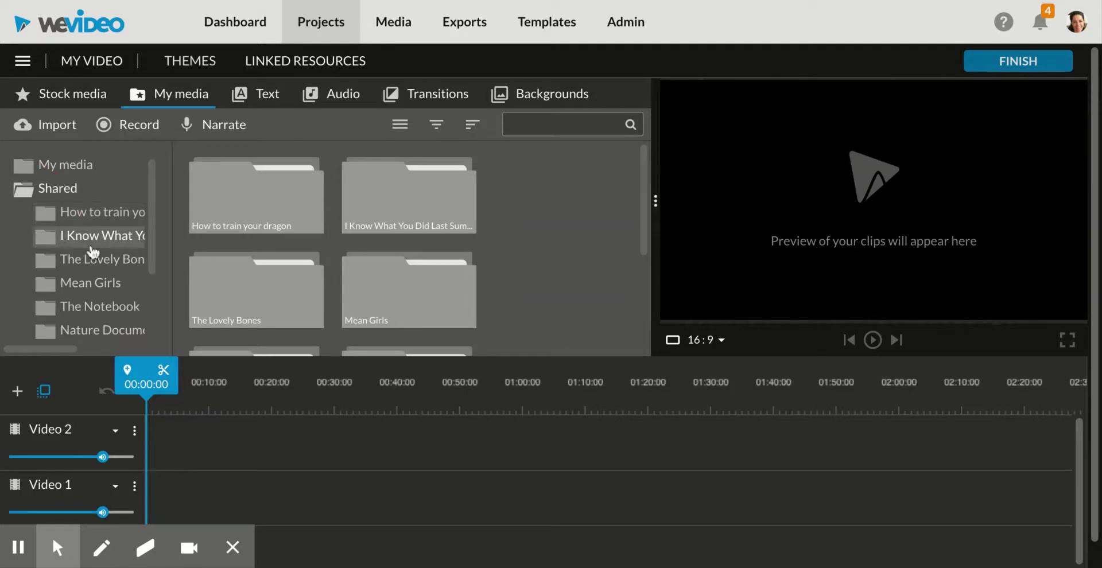
{"action": "scroll", "coordinate": [89, 247], "scroll_direction": "down", "scroll_amount": 1}
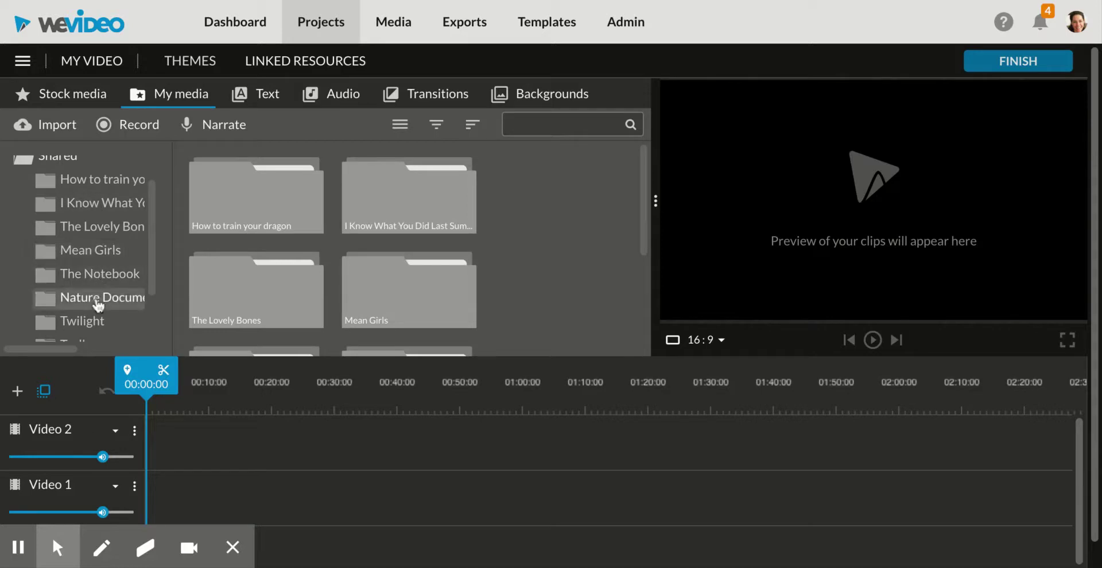
{"action": "scroll", "coordinate": [95, 298], "scroll_direction": "down", "scroll_amount": 1}
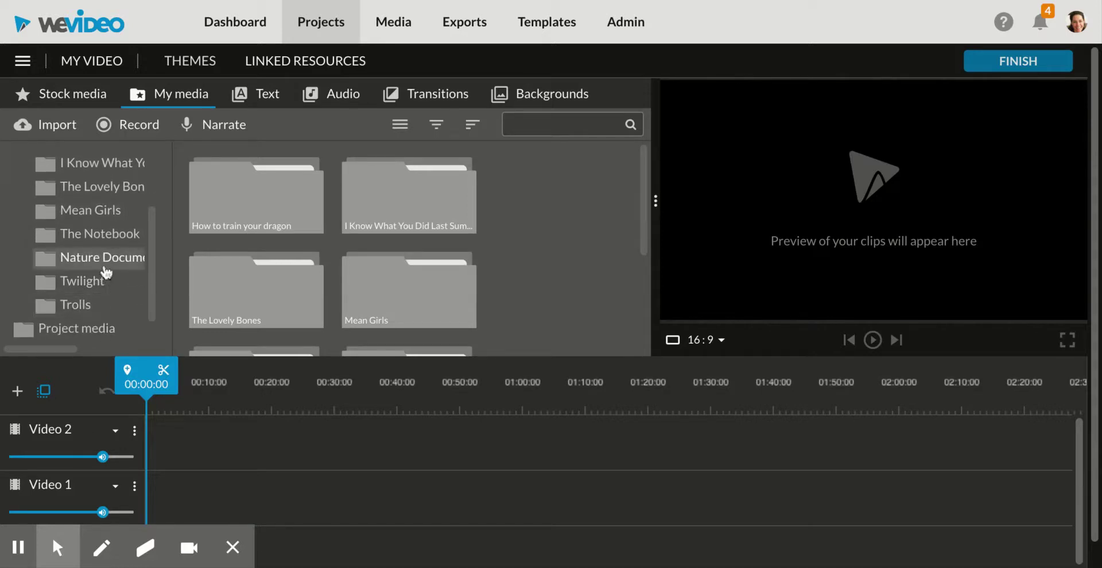
{"action": "scroll", "coordinate": [106, 271], "scroll_direction": "up", "scroll_amount": 1}
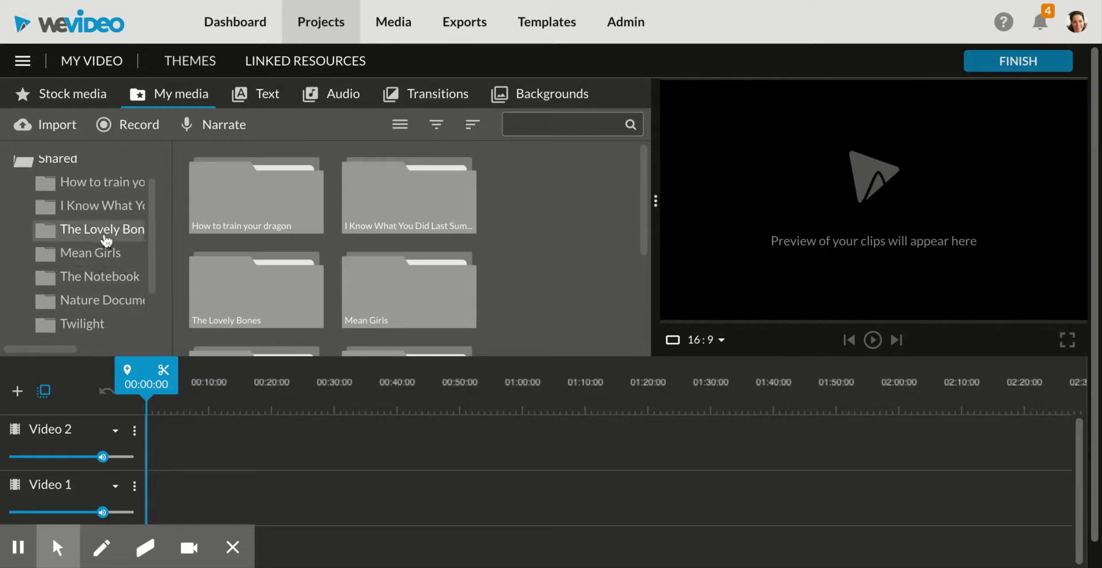
{"action": "scroll", "coordinate": [107, 217], "scroll_direction": "up", "scroll_amount": 1}
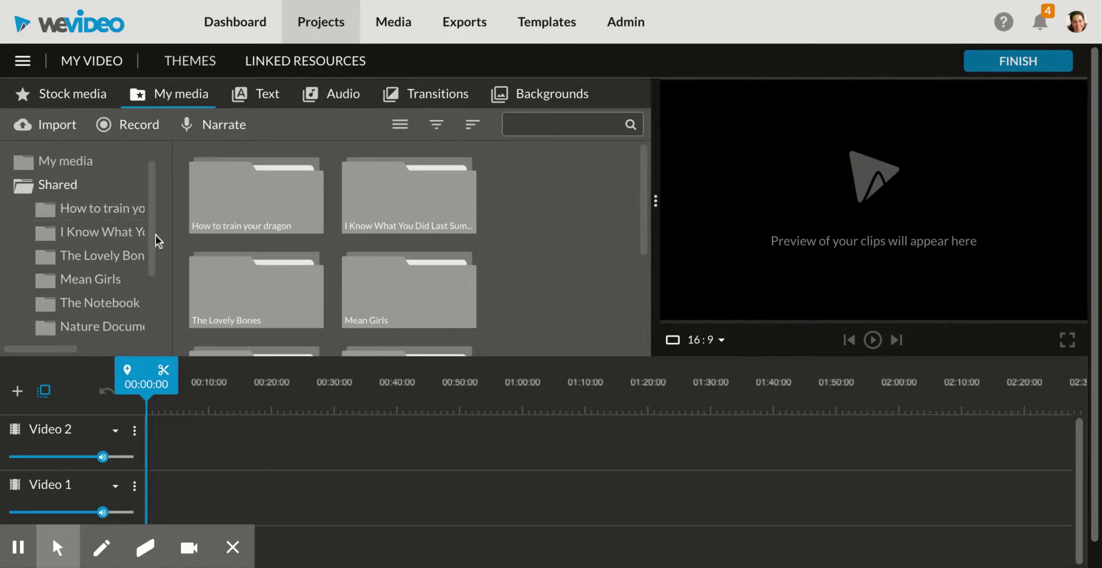
{"action": "left_click", "coordinate": [104, 214]}
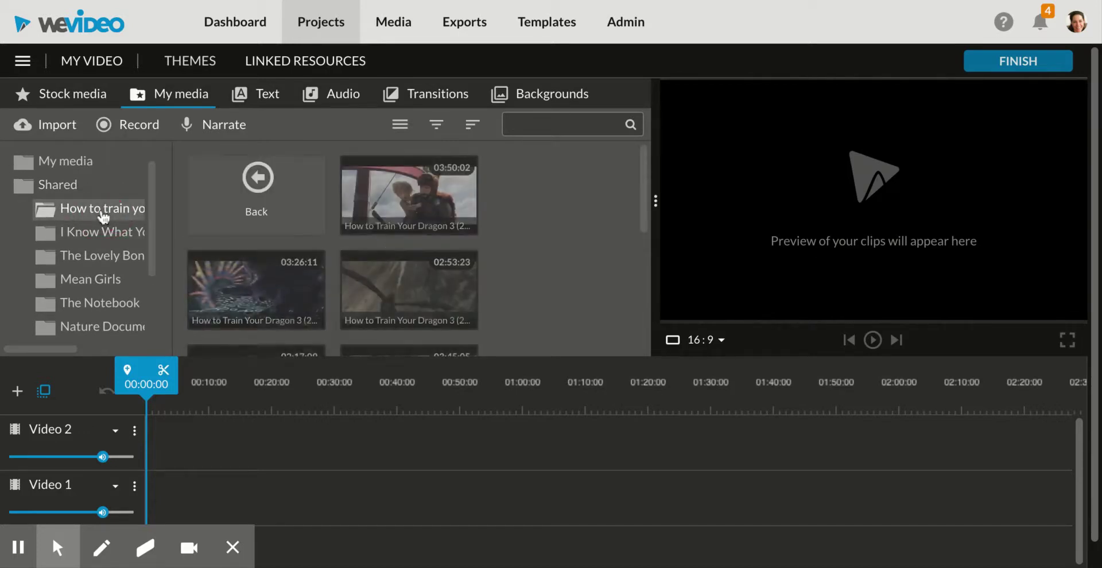
Step: Look through the available clips in the "How to train your dragon" folder
{"action": "scroll", "coordinate": [329, 246], "scroll_direction": "down", "scroll_amount": 3}
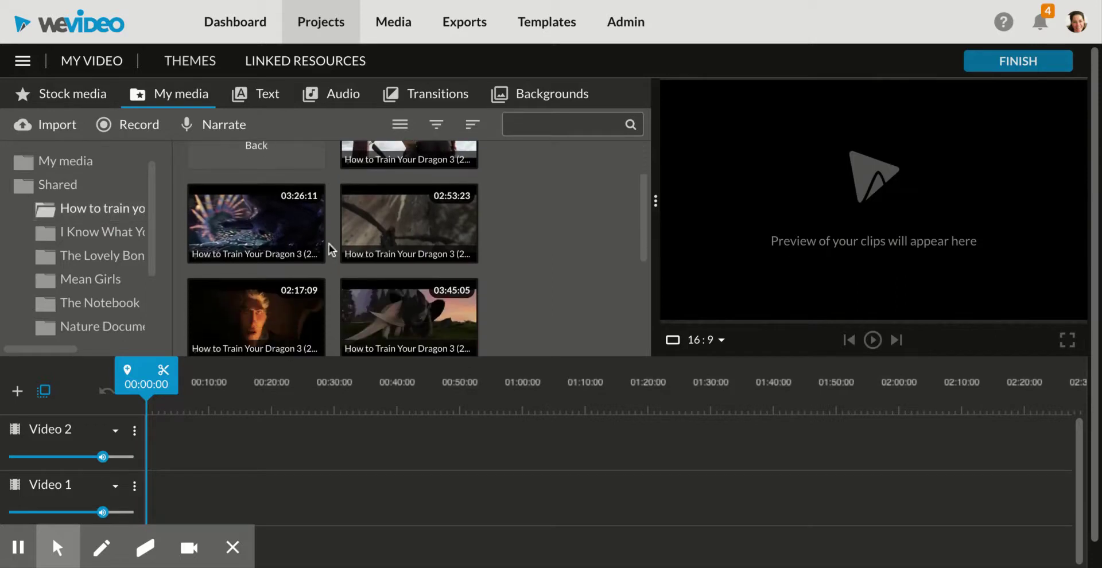
{"action": "scroll", "coordinate": [329, 243], "scroll_direction": "down", "scroll_amount": 2}
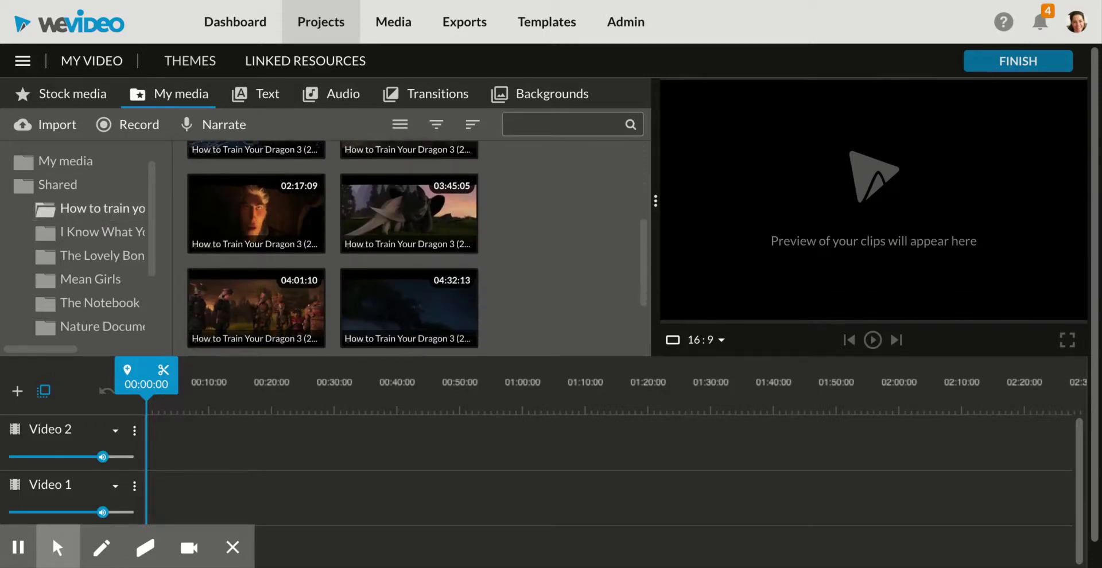
{"action": "scroll", "coordinate": [333, 248], "scroll_direction": "down", "scroll_amount": 2}
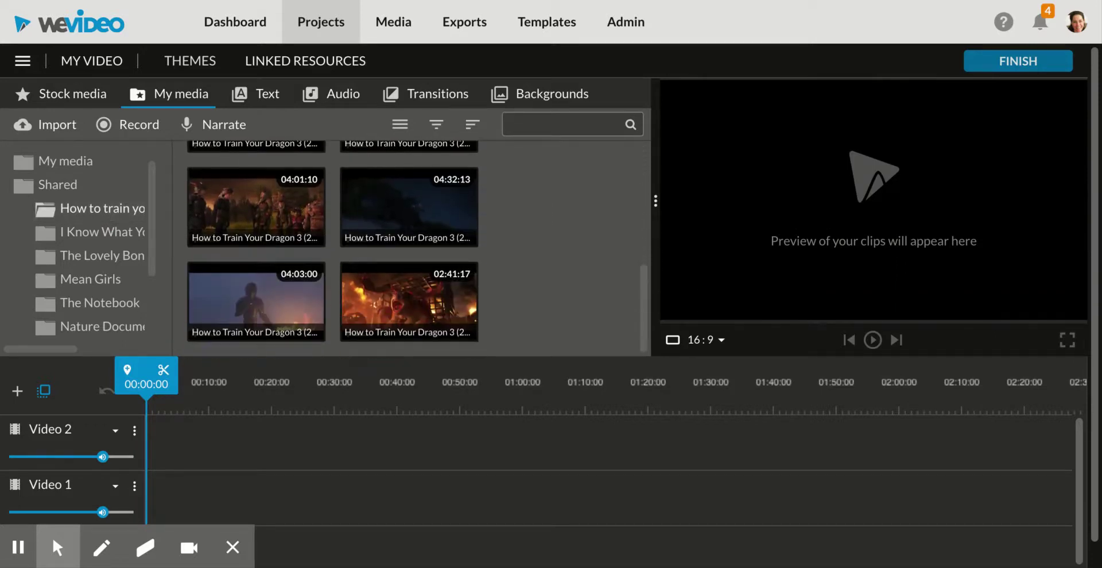
{"action": "scroll", "coordinate": [333, 247], "scroll_direction": "up", "scroll_amount": 5}
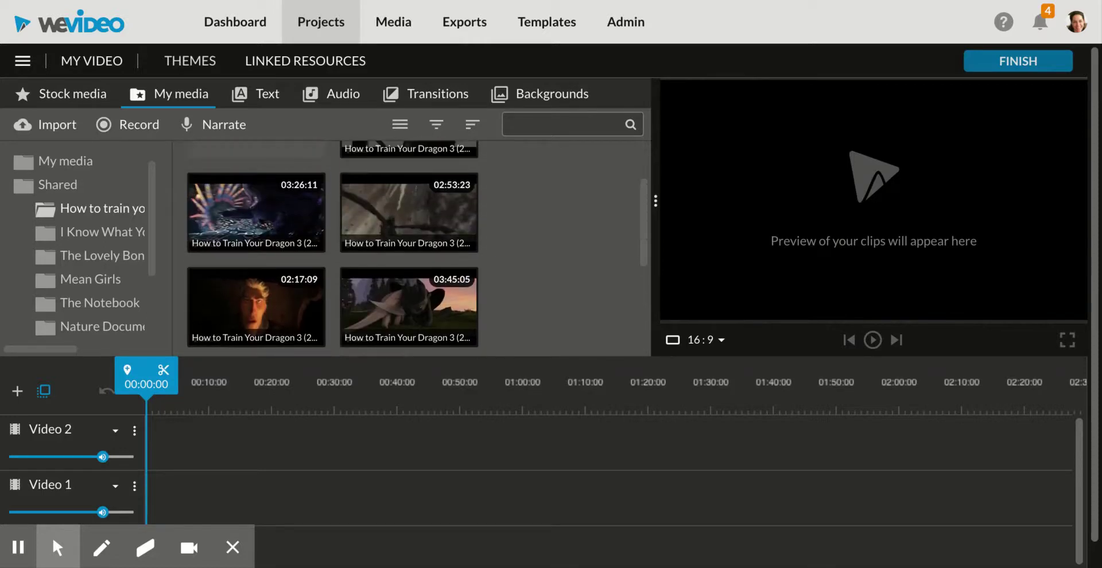
{"action": "scroll", "coordinate": [372, 238], "scroll_direction": "up", "scroll_amount": 2}
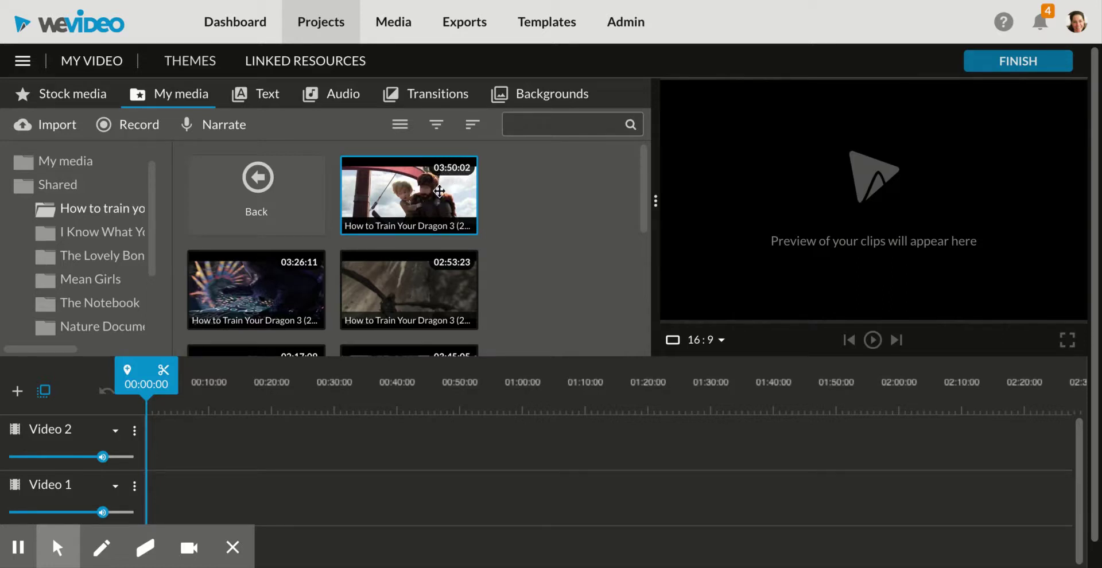
{"action": "scroll", "coordinate": [415, 229], "scroll_direction": "down", "scroll_amount": 2}
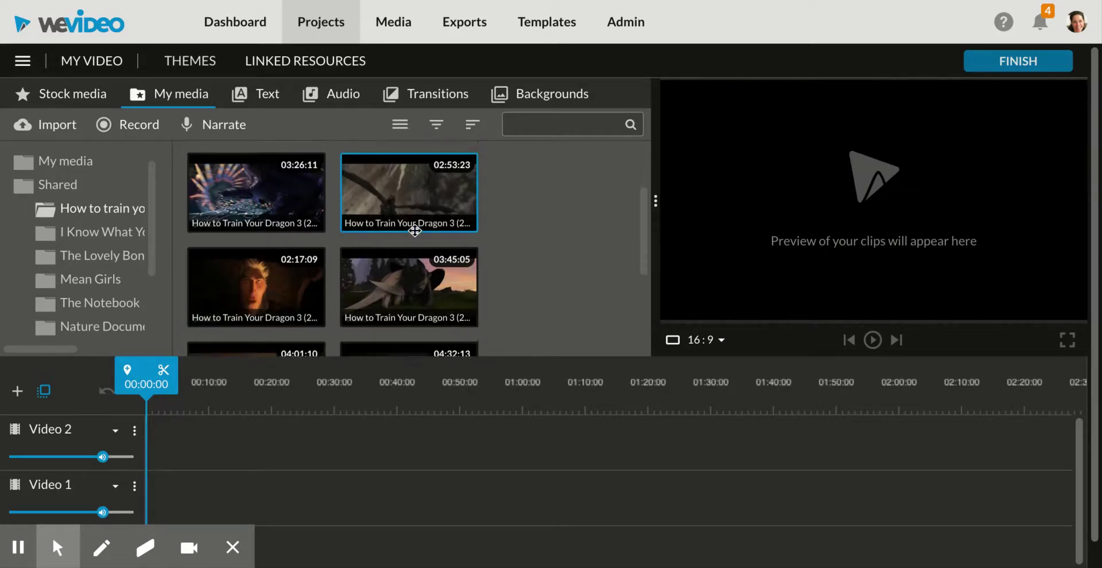
{"action": "scroll", "coordinate": [408, 230], "scroll_direction": "down", "scroll_amount": 1}
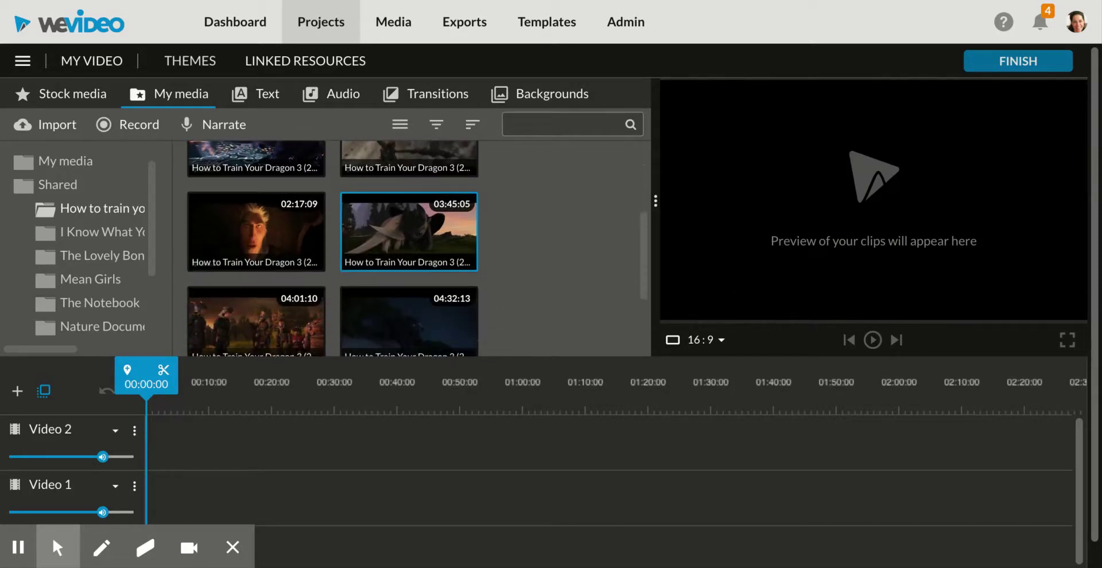
{"action": "scroll", "coordinate": [396, 243], "scroll_direction": "down", "scroll_amount": 1}
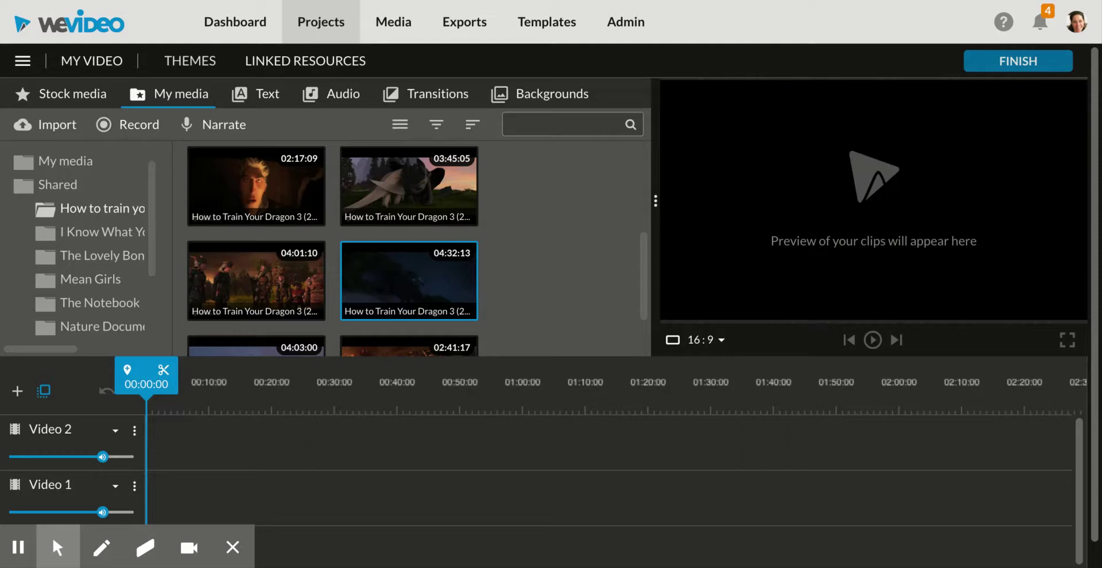
Step: Load the 03:45:05 dragon clip in the preview, skim through its scenes and pause at 02:35:02
{"action": "left_click", "coordinate": [402, 197]}
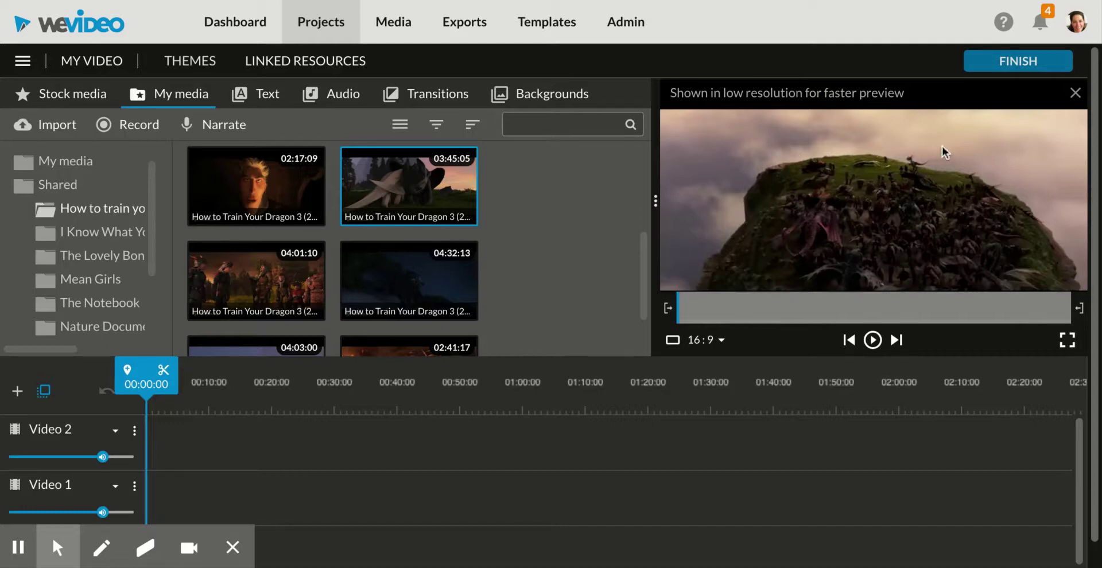
{"action": "left_click", "coordinate": [872, 340]}
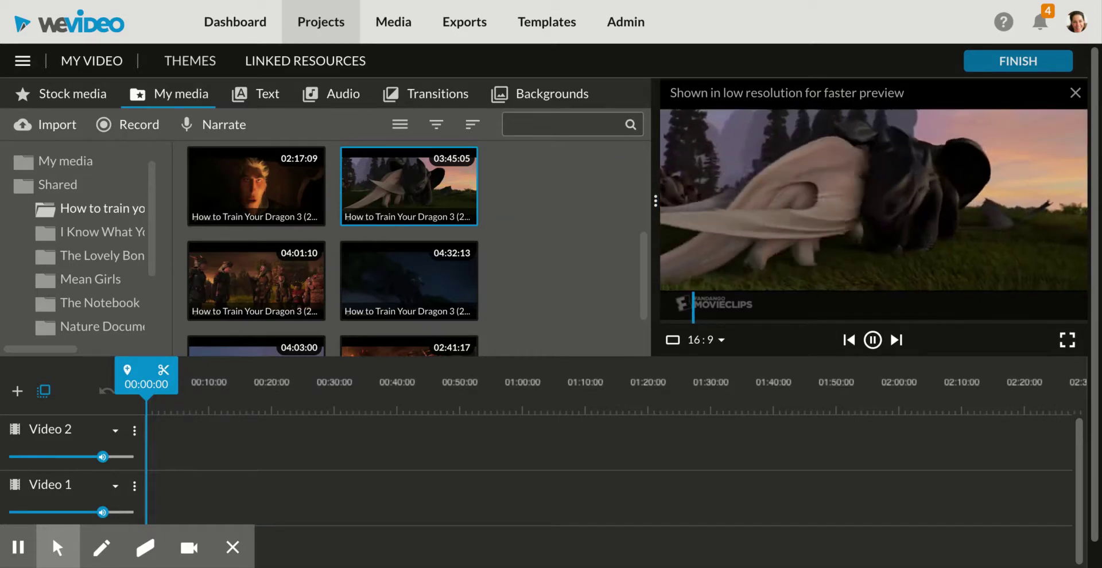
{"action": "left_click", "coordinate": [796, 316]}
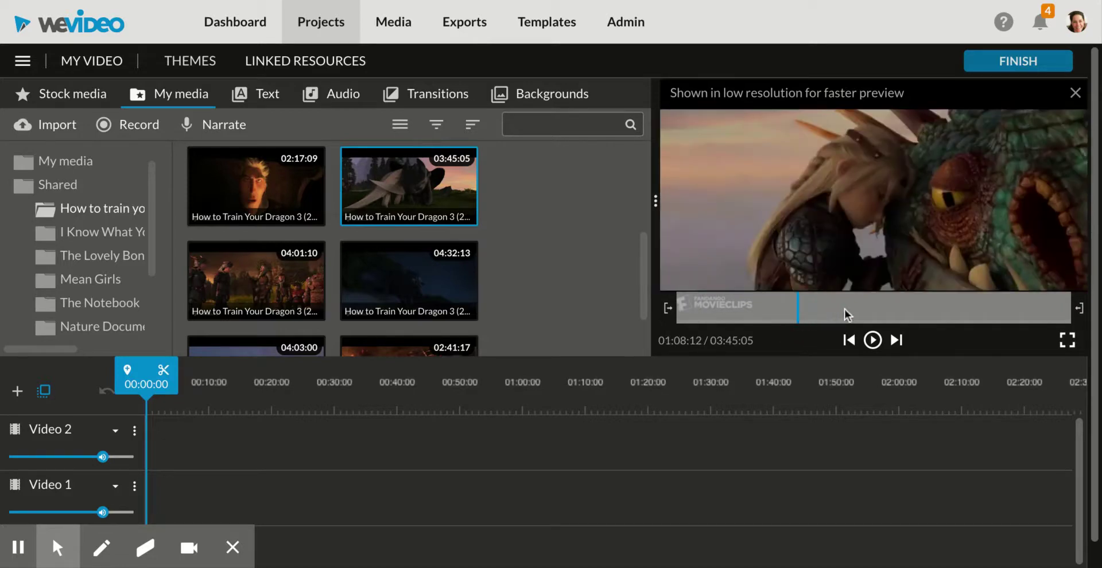
{"action": "left_click", "coordinate": [844, 310]}
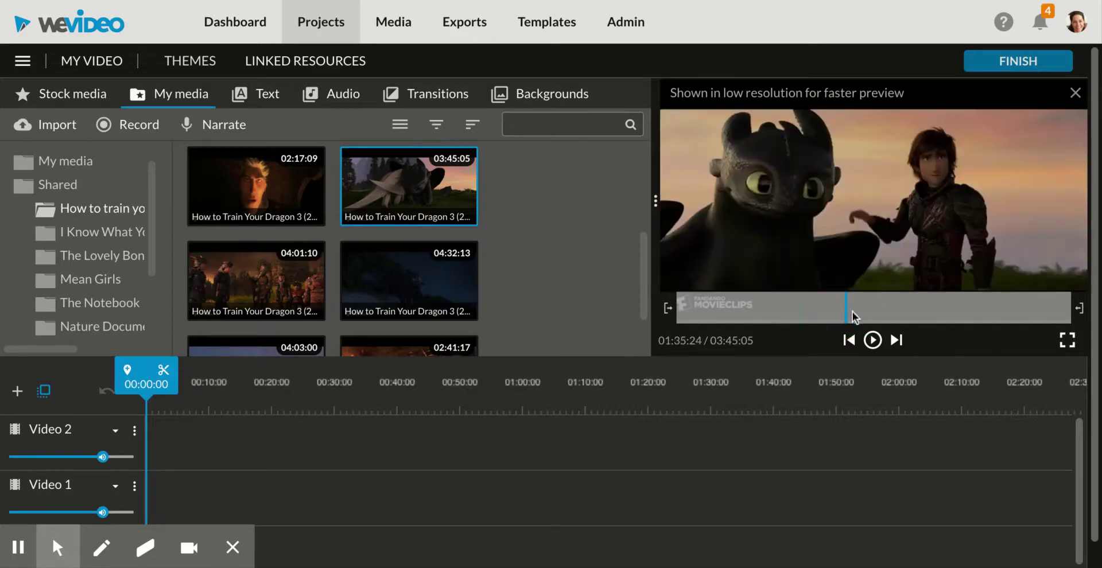
{"action": "left_click", "coordinate": [872, 341]}
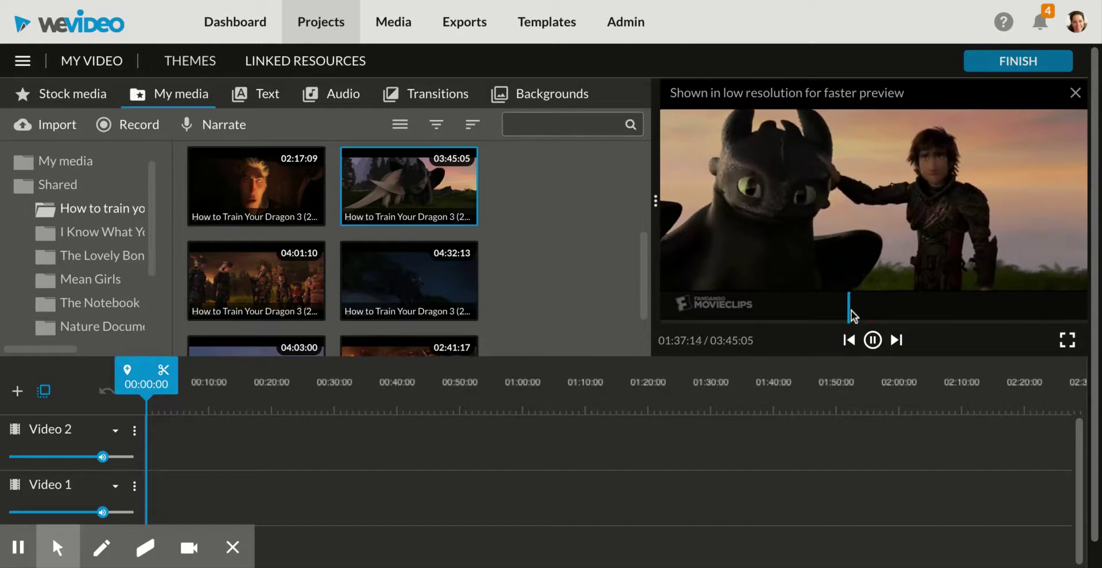
{"action": "left_click_drag", "start_coordinate": [852, 311], "coordinate": [886, 310]}
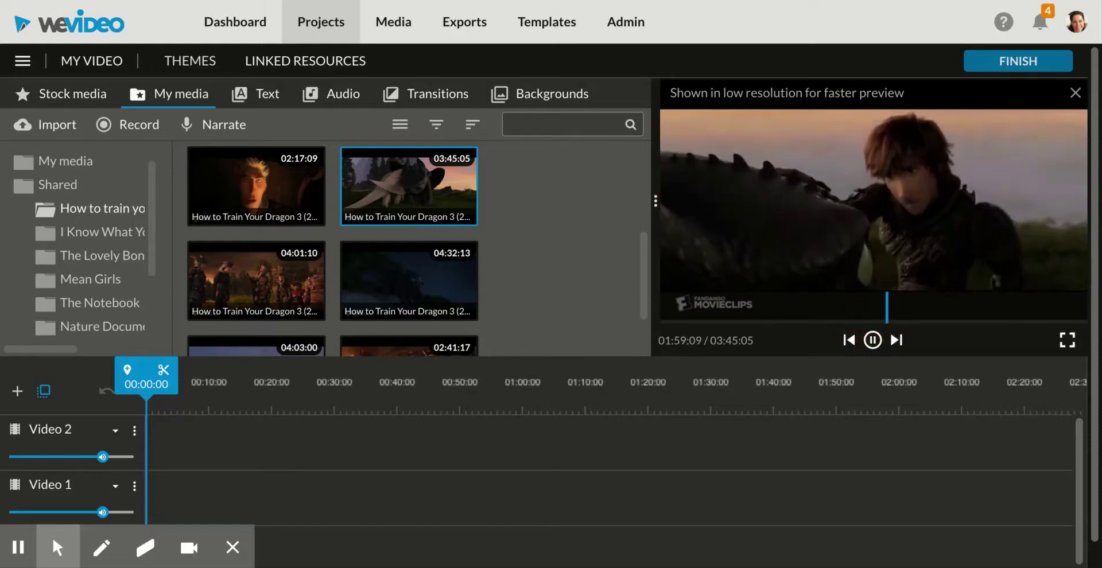
{"action": "left_click", "coordinate": [925, 305]}
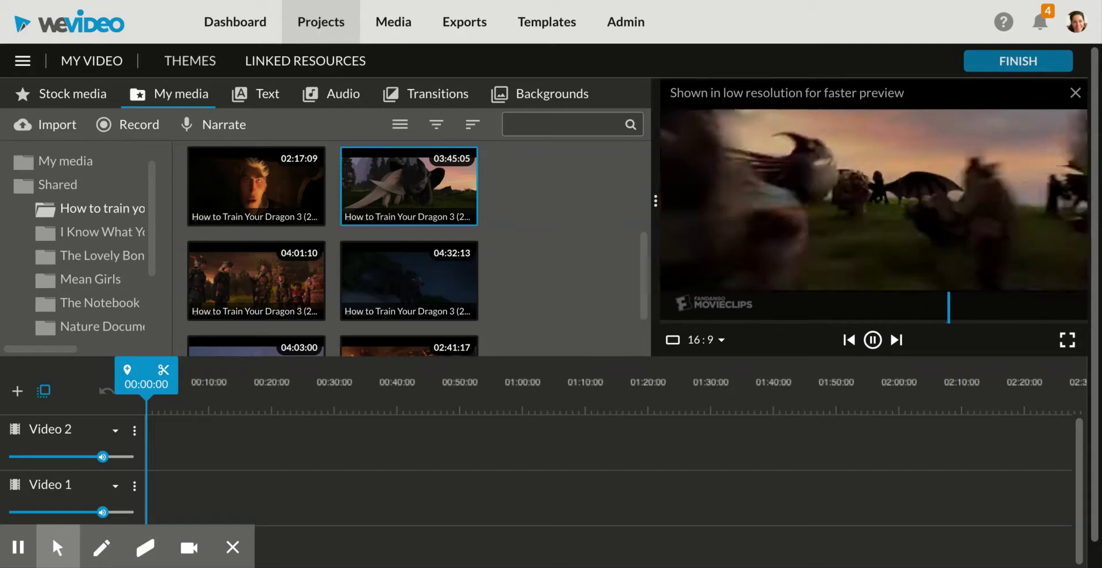
{"action": "key", "text": "space"}
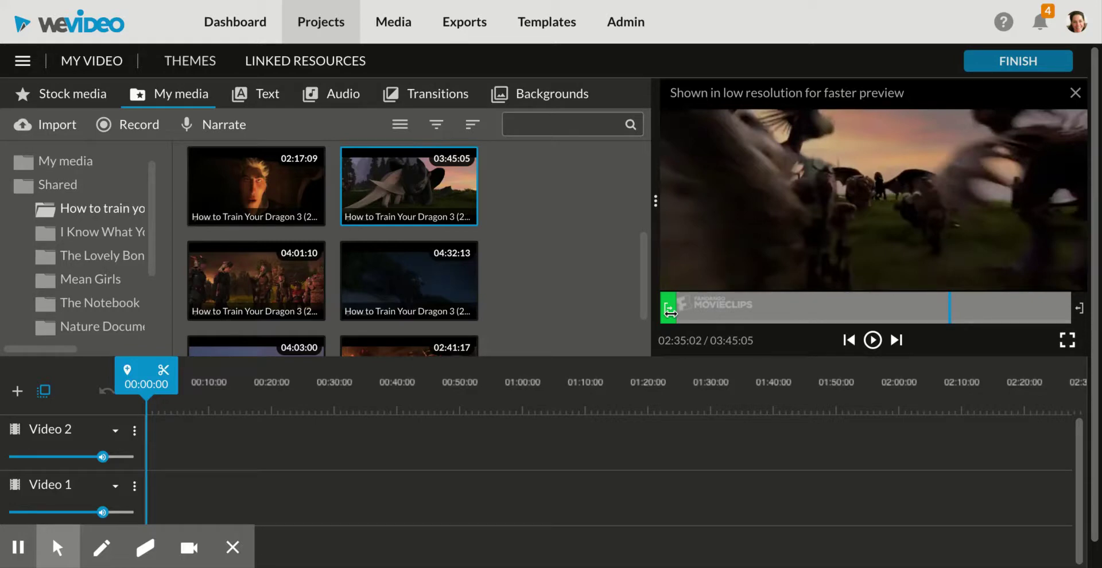
Step: Trim the previewed clip's in and out points to a section about 6 seconds long and place it at the start of Video 1
{"action": "left_click_drag", "start_coordinate": [668, 310], "coordinate": [935, 312]}
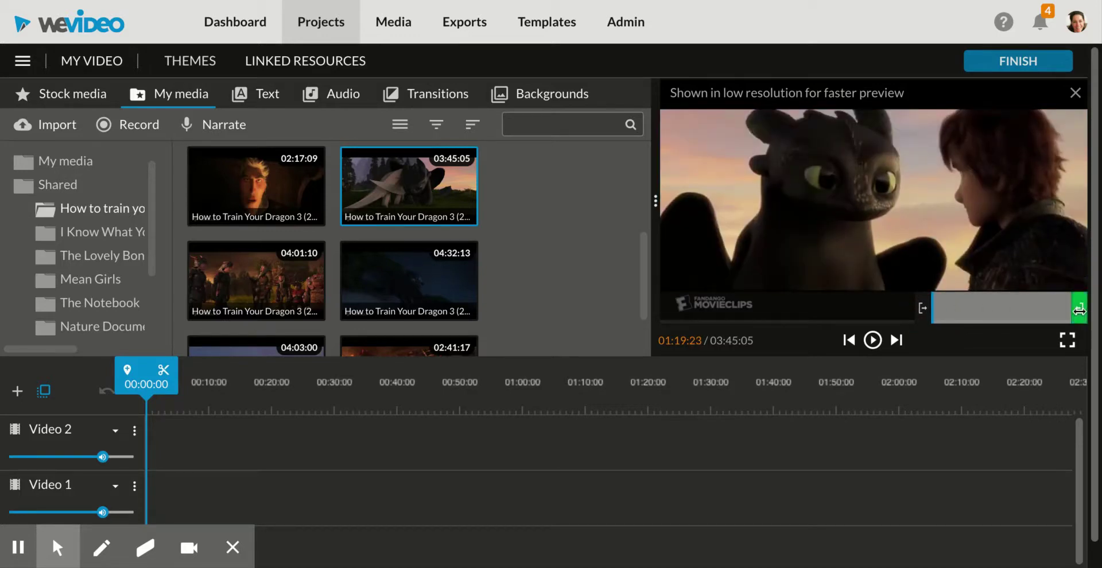
{"action": "left_click_drag", "start_coordinate": [1079, 311], "coordinate": [951, 308]}
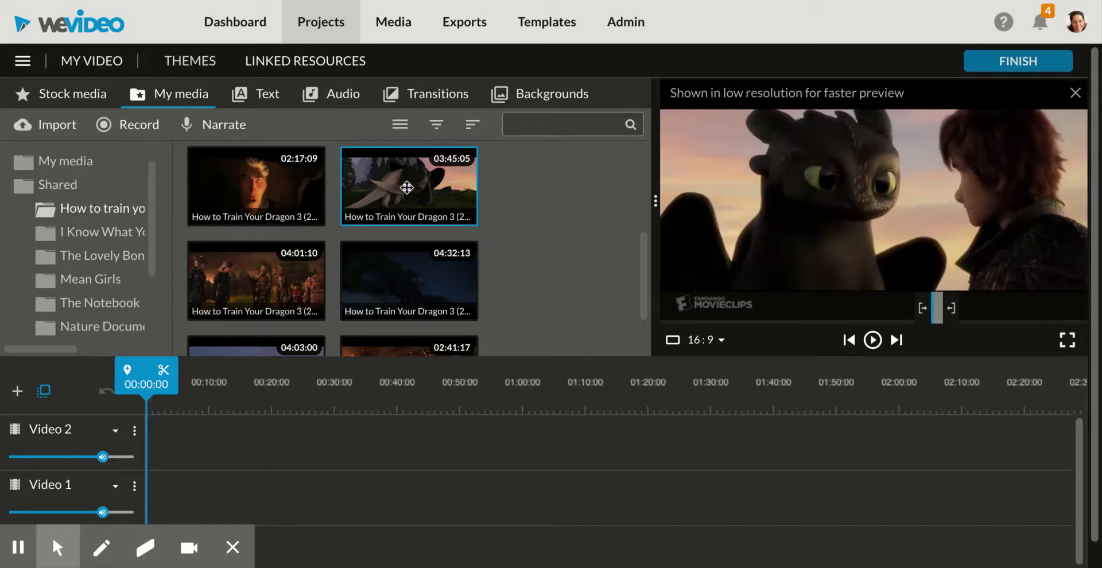
{"action": "left_click_drag", "start_coordinate": [406, 188], "coordinate": [167, 507]}
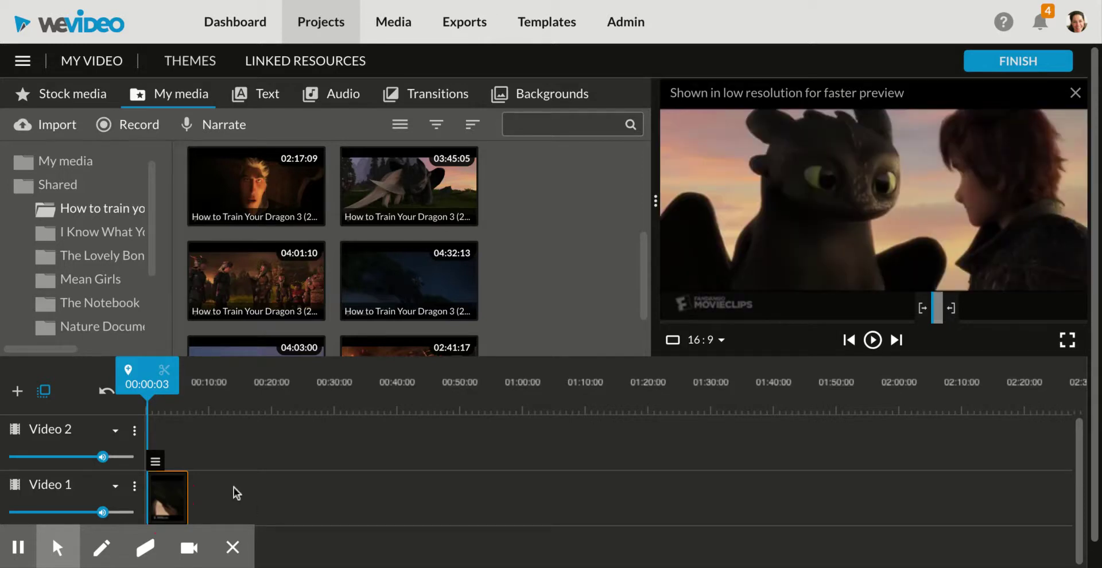
Step: Play the placed clip on Video 1 and extend its end to about 00:24:05
{"action": "key", "text": "space"}
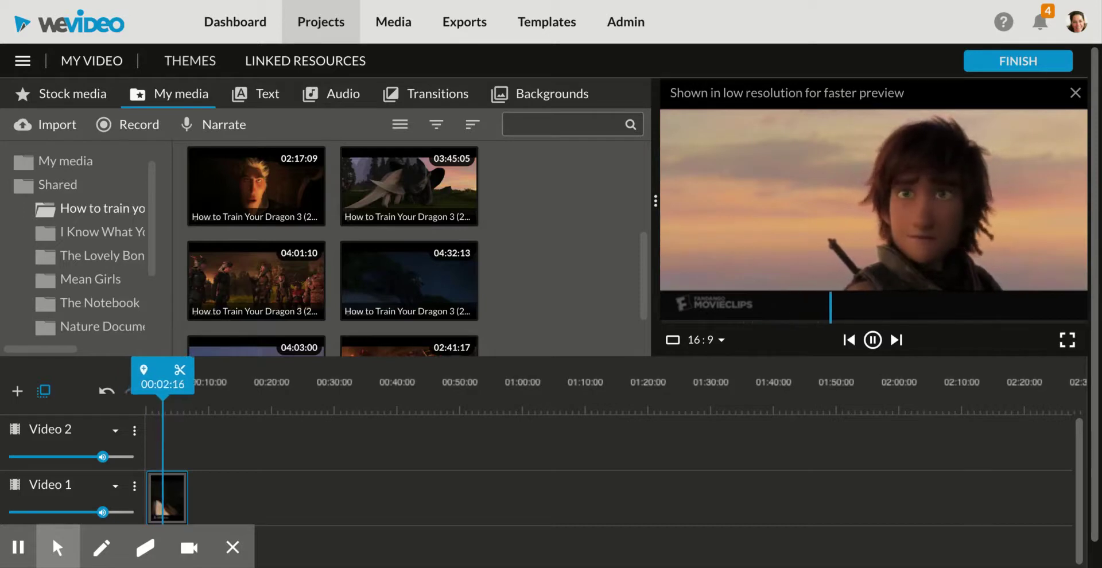
{"action": "left_click", "coordinate": [167, 497]}
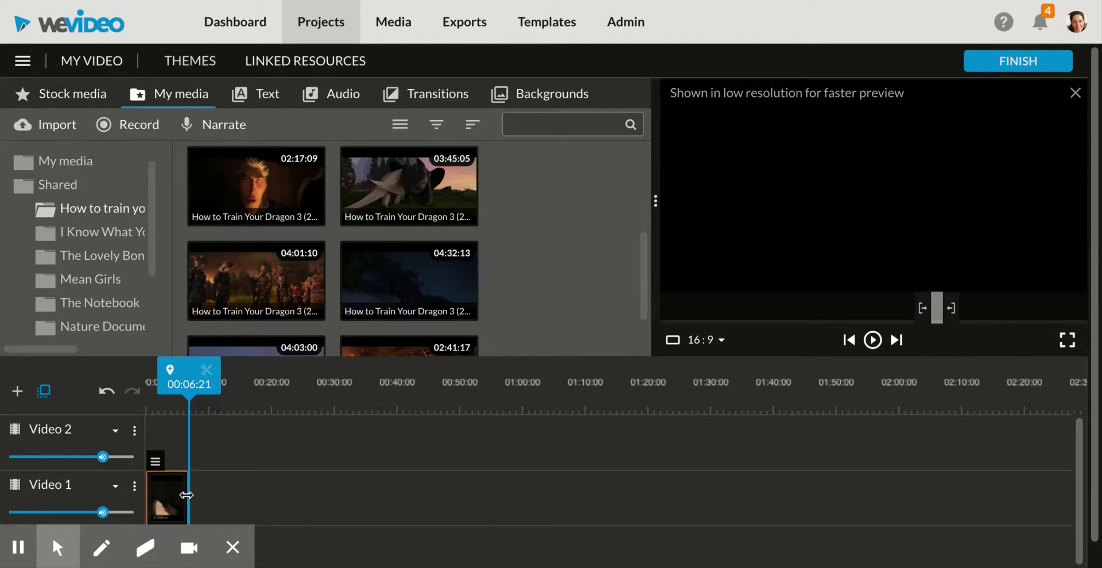
{"action": "left_click_drag", "start_coordinate": [186, 496], "coordinate": [297, 495]}
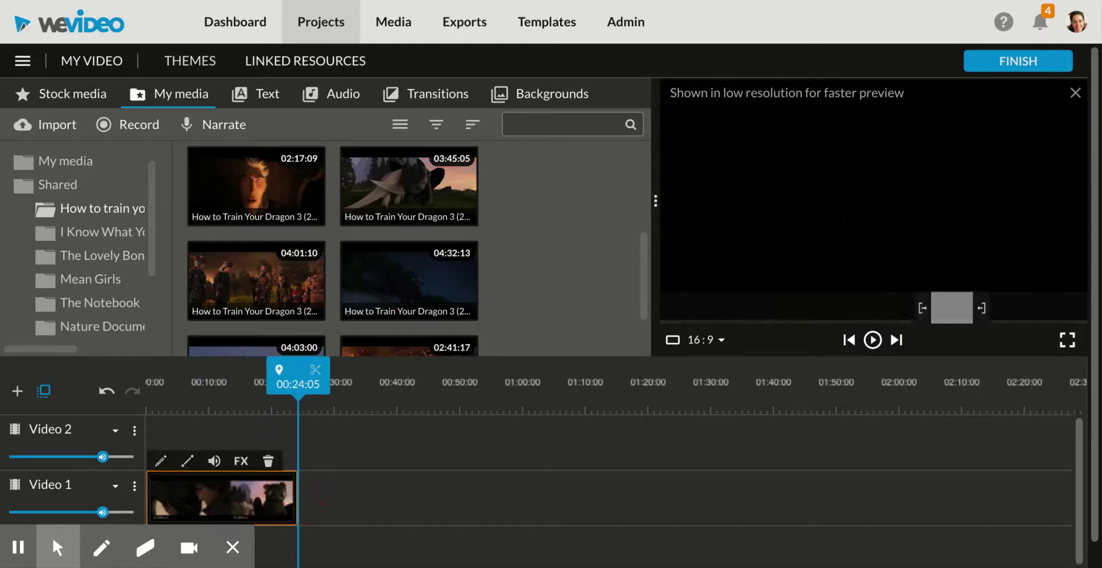
Step: Return the playhead to 00:00:00, play the extended clip and stop playback at about 00:08:15
{"action": "left_click", "coordinate": [167, 394]}
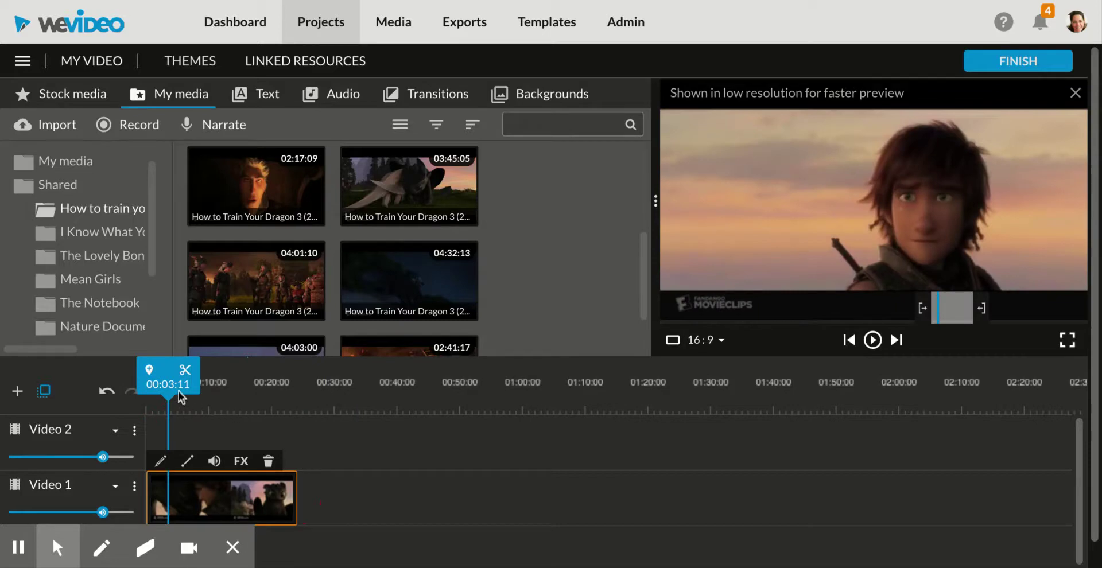
{"action": "left_click", "coordinate": [292, 390]}
{"action": "left_click_drag", "start_coordinate": [293, 391], "coordinate": [146, 385]}
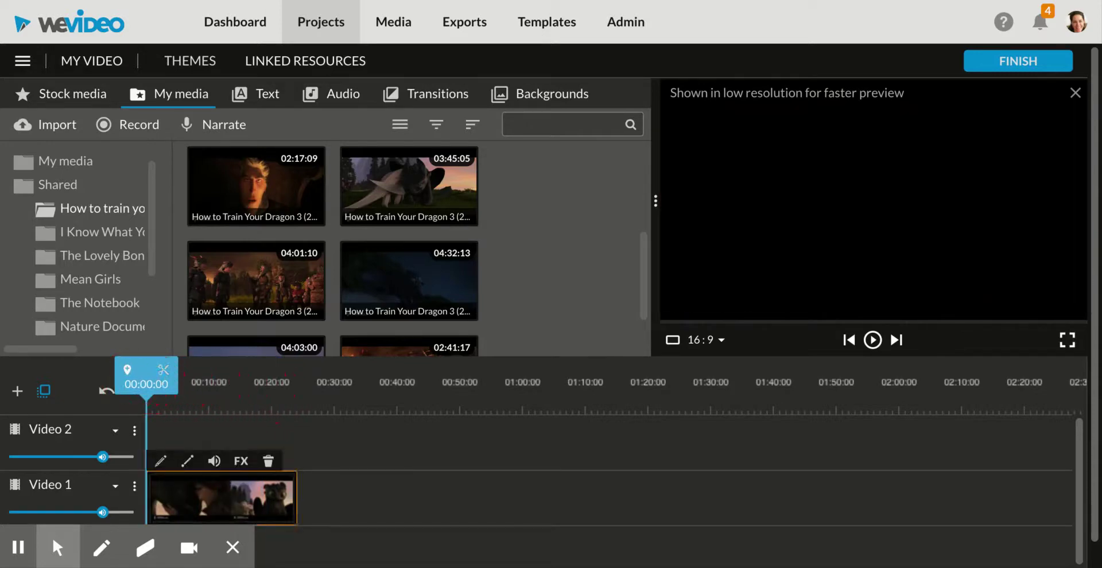
{"action": "key", "text": "space"}
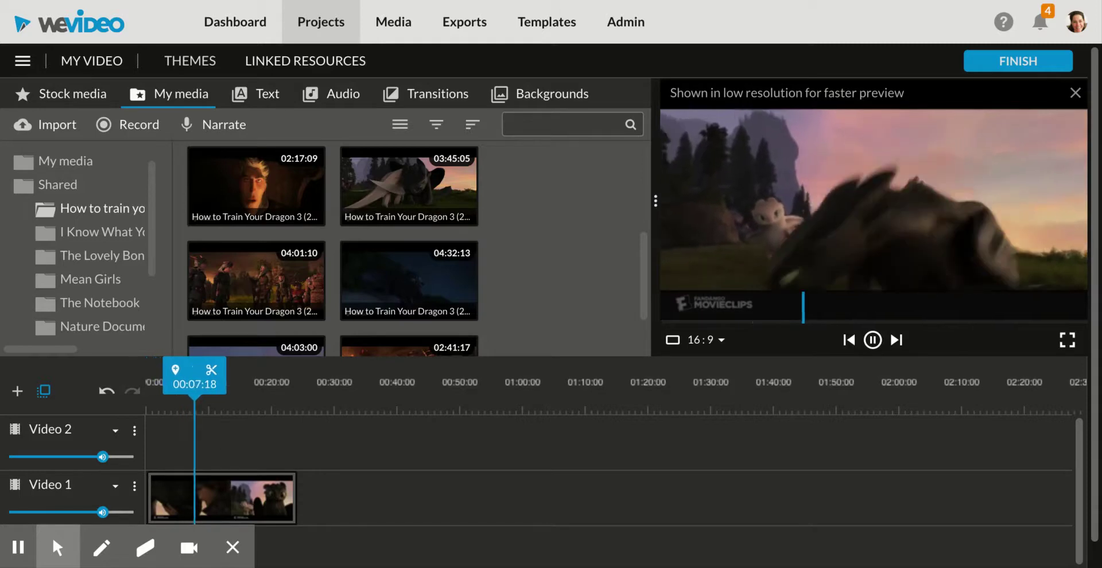
{"action": "left_click", "coordinate": [222, 499]}
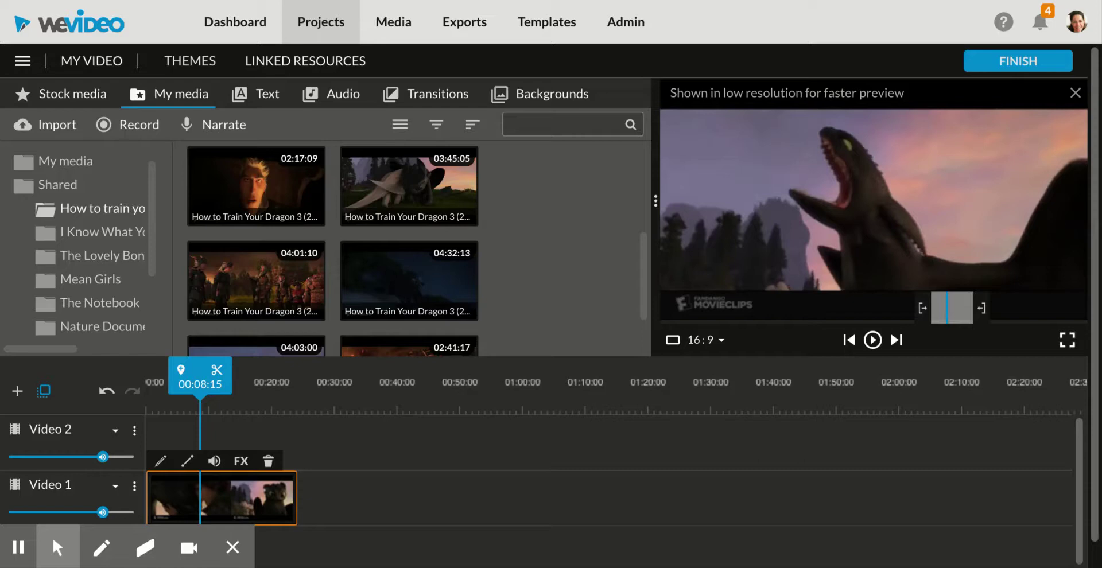
Step: Step the playhead back frame by frame to 00:08:01 on the Video 1 clip
{"action": "key", "text": "Left"}
{"action": "key", "text": "Left"}
{"action": "key", "text": "Left"}
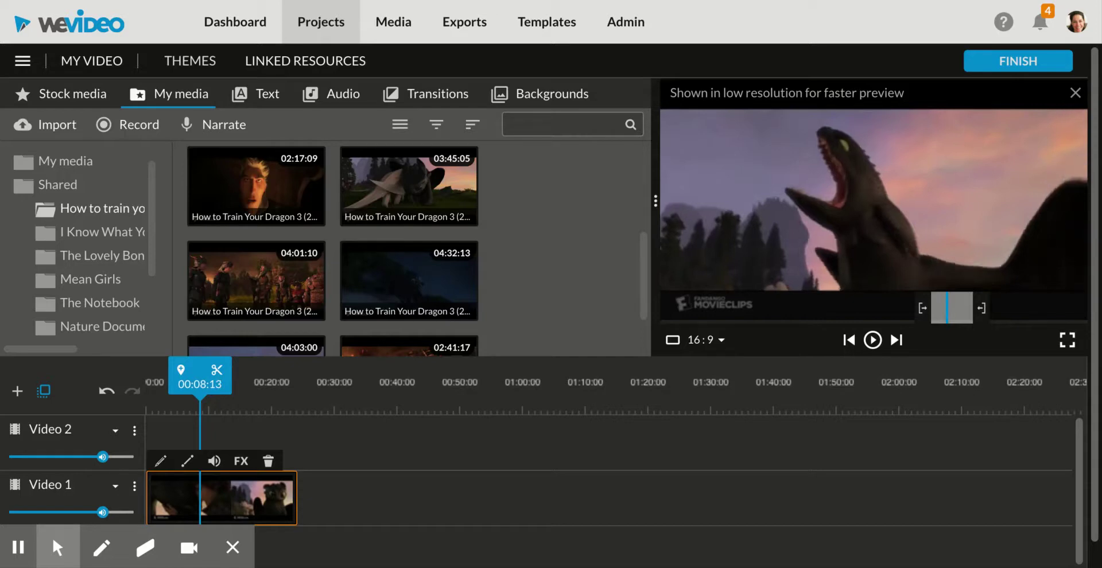
{"action": "key", "text": "Left"}
{"action": "key", "text": "Left"}
{"action": "key", "text": "Left"}
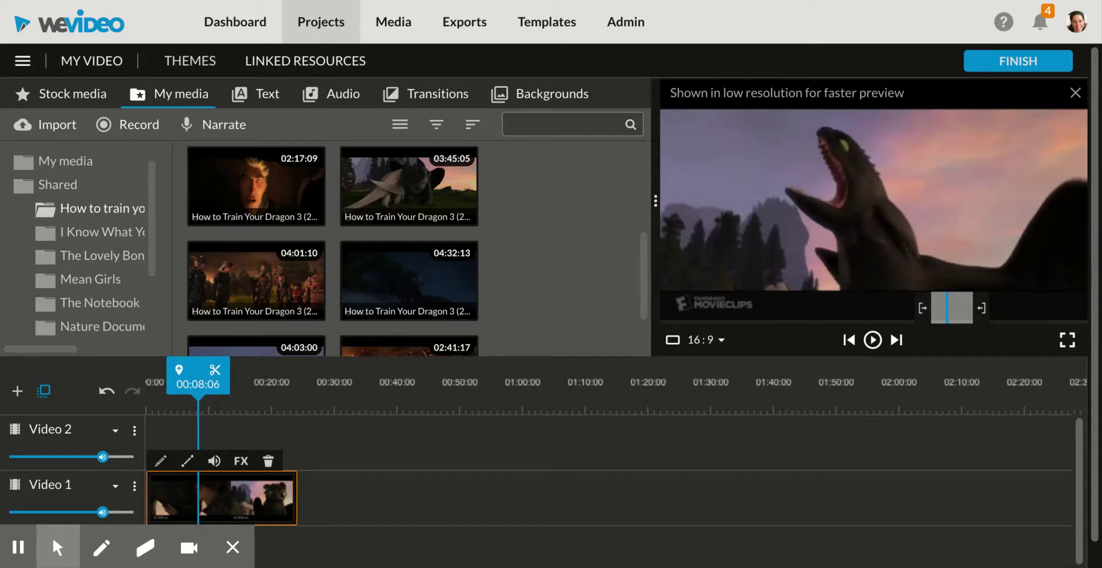
{"action": "key", "text": "Left"}
{"action": "key", "text": "Left"}
{"action": "key", "text": "Left"}
{"action": "key", "text": "Left"}
{"action": "key", "text": "Left"}
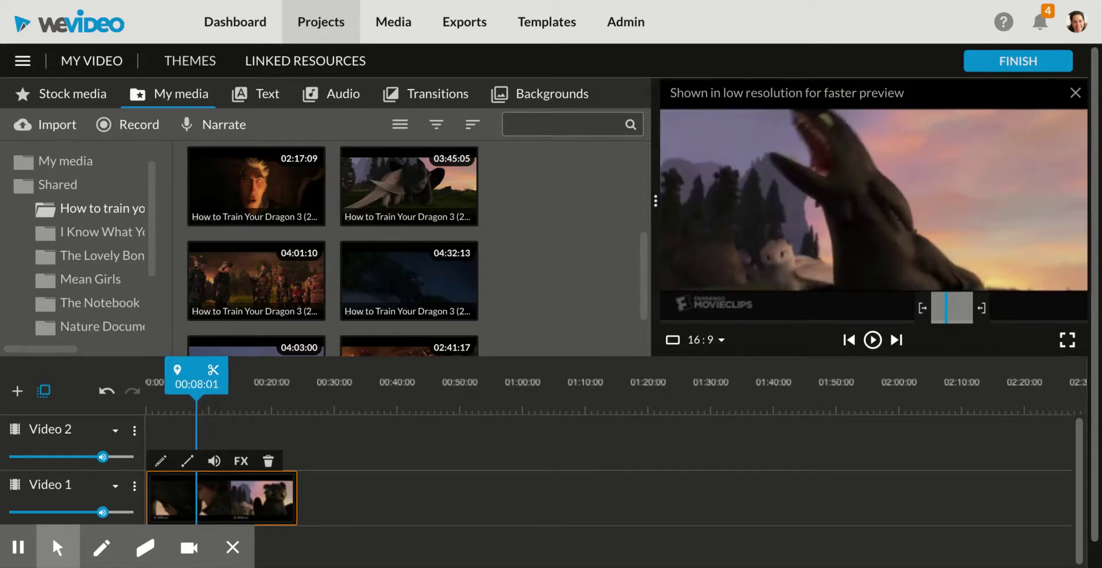
Step: Step the playhead back to 00:07:09 and split the Video 1 clip there
{"action": "key", "text": "Left"}
{"action": "key", "text": "Left"}
{"action": "key", "text": "Left"}
{"action": "key", "text": "Left"}
{"action": "key", "text": "Left"}
{"action": "key", "text": "Left"}
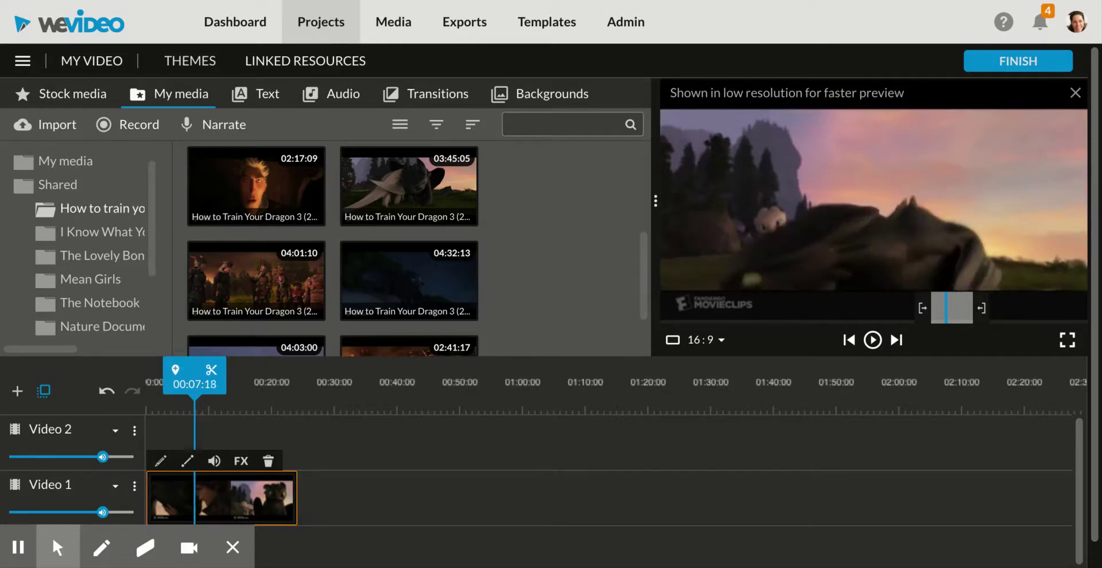
{"action": "key", "text": "Left"}
{"action": "key", "text": "Left"}
{"action": "key", "text": "Left"}
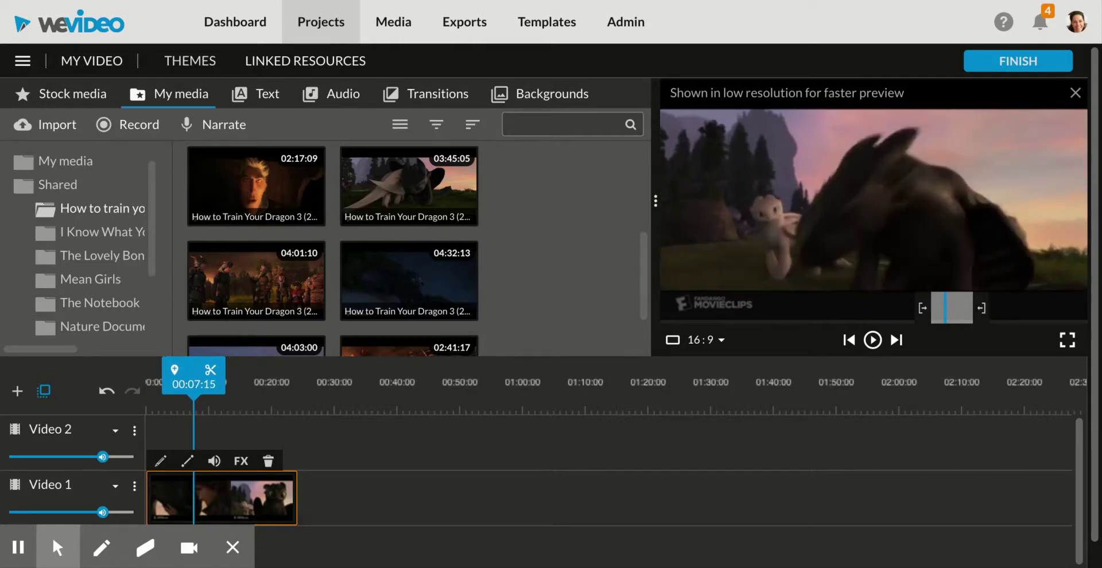
{"action": "key", "text": "Left"}
{"action": "key", "text": "Left"}
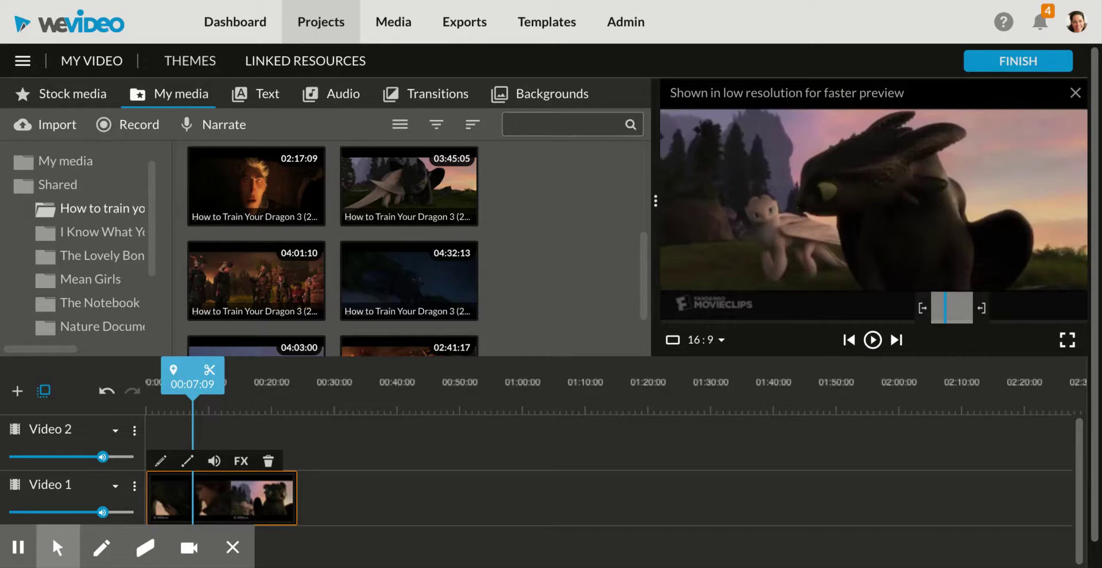
{"action": "left_click", "coordinate": [210, 370]}
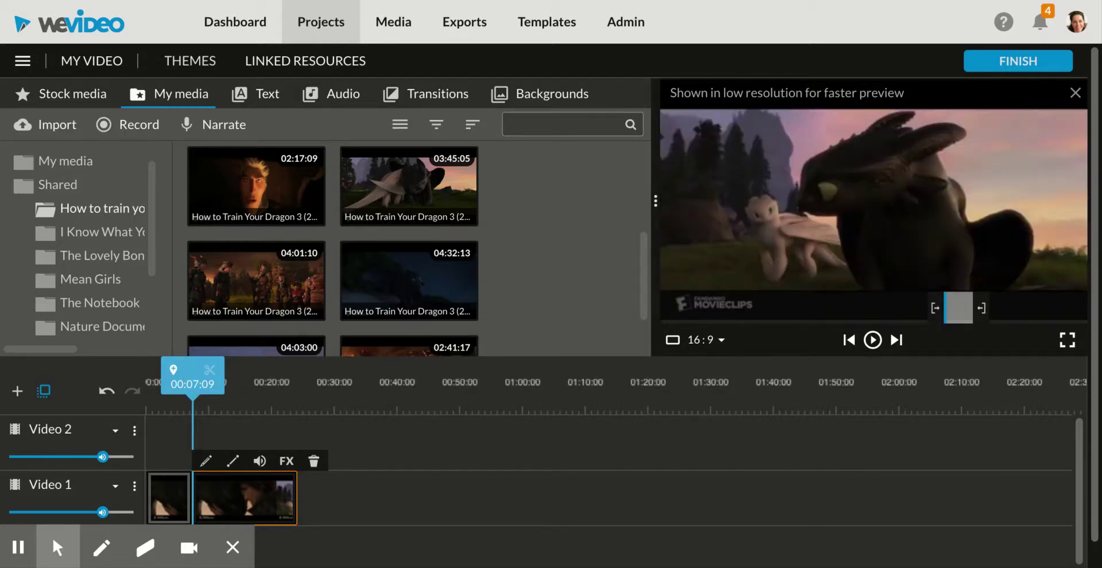
Step: Delete the first piece of the split clip, before 00:07:09, from Video 1
{"action": "left_click_drag", "start_coordinate": [192, 372], "coordinate": [283, 373]}
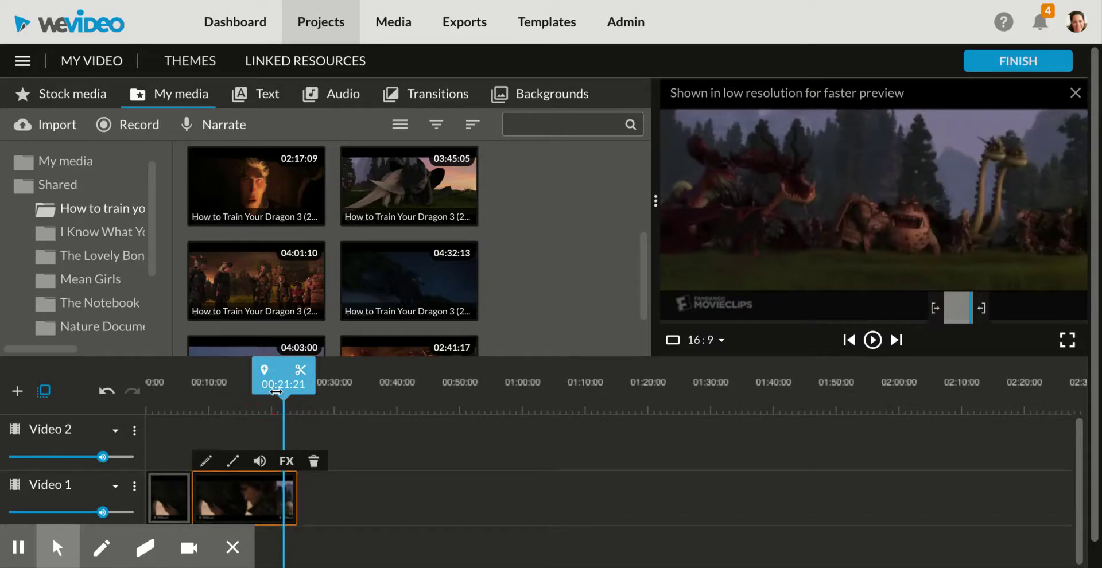
{"action": "left_click", "coordinate": [169, 498]}
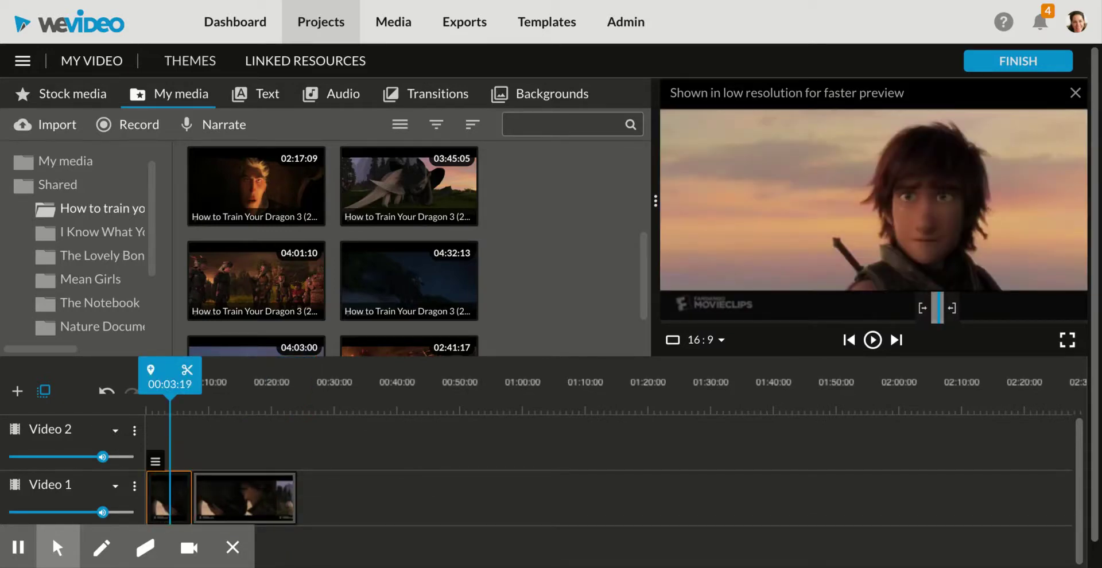
{"action": "key", "text": "Delete"}
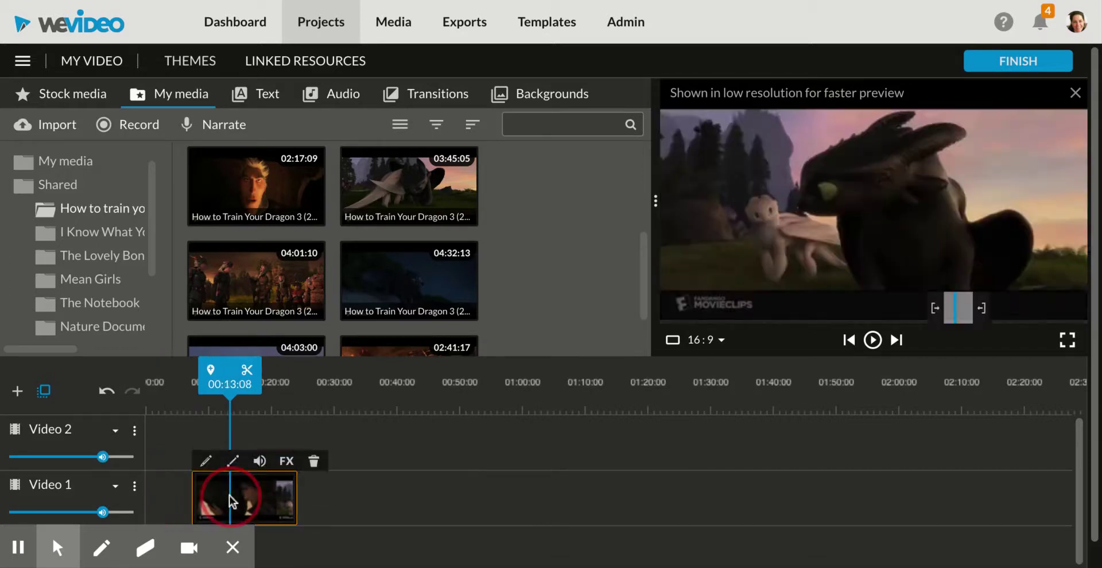
Step: Move the remaining clip on Video 1 back to start at 00:00:00
{"action": "left_click", "coordinate": [230, 497]}
{"action": "left_click_drag", "start_coordinate": [229, 495], "coordinate": [206, 498]}
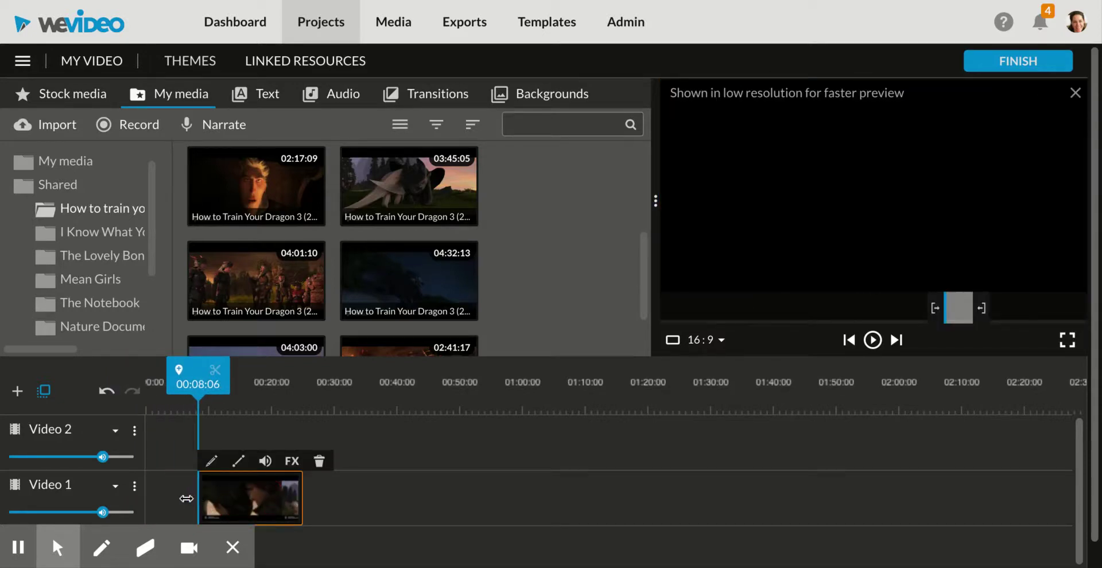
{"action": "left_click", "coordinate": [181, 497]}
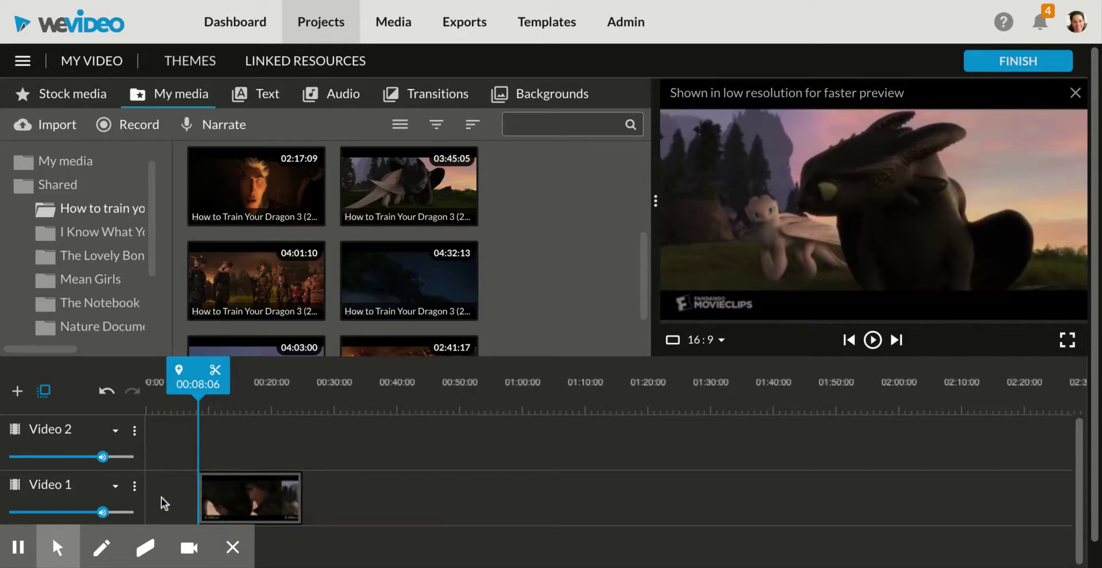
{"action": "left_click", "coordinate": [250, 515]}
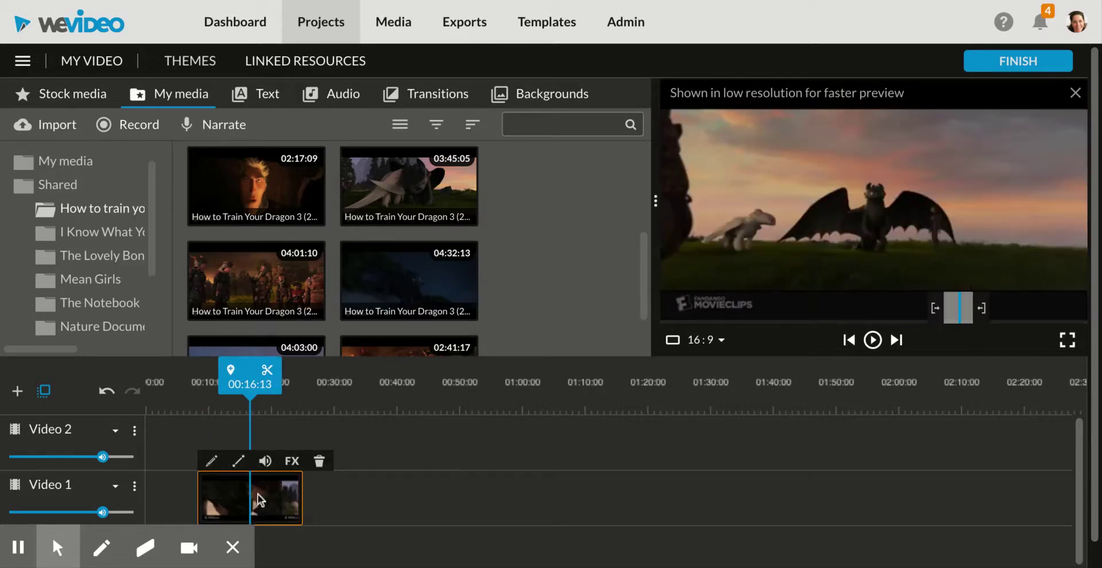
{"action": "left_click_drag", "start_coordinate": [261, 494], "coordinate": [198, 496]}
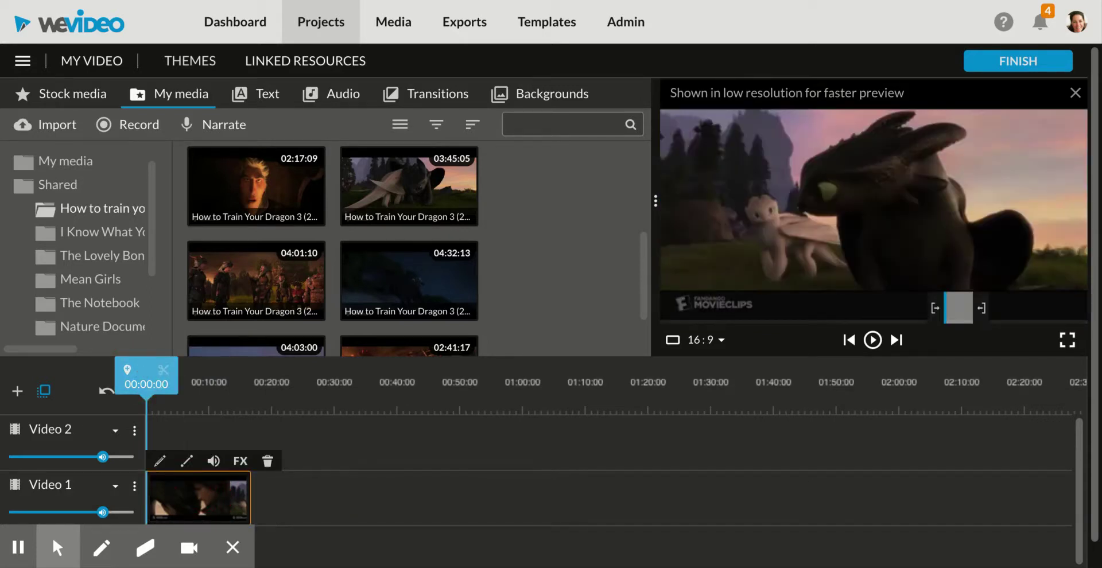
Step: Play the clip to find its end, split it at 00:05:02 and remove the part after the split
{"action": "key", "text": "space"}
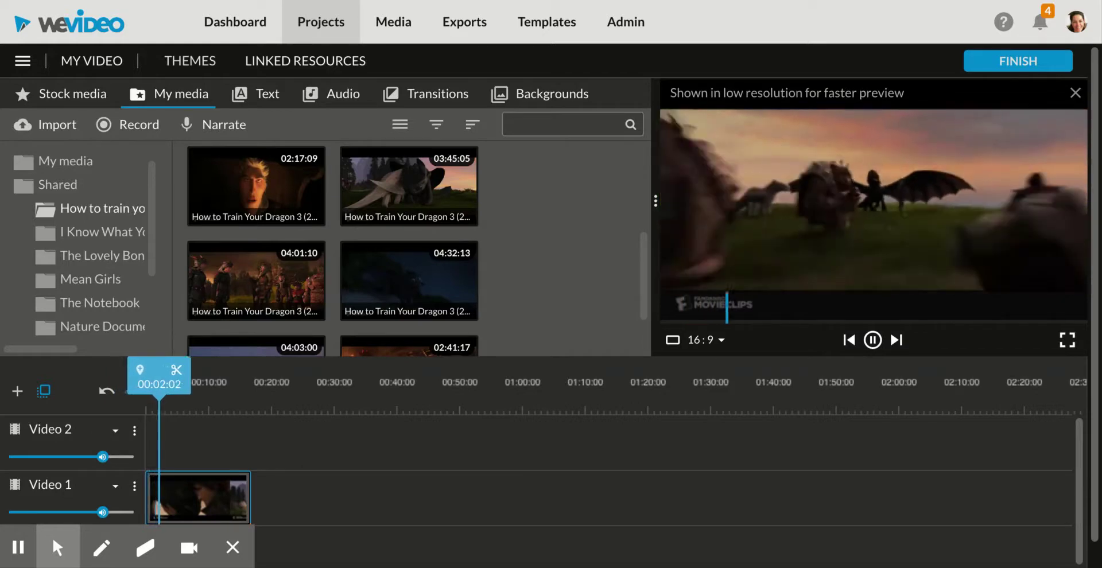
{"action": "key", "text": "space"}
{"action": "key", "text": "space"}
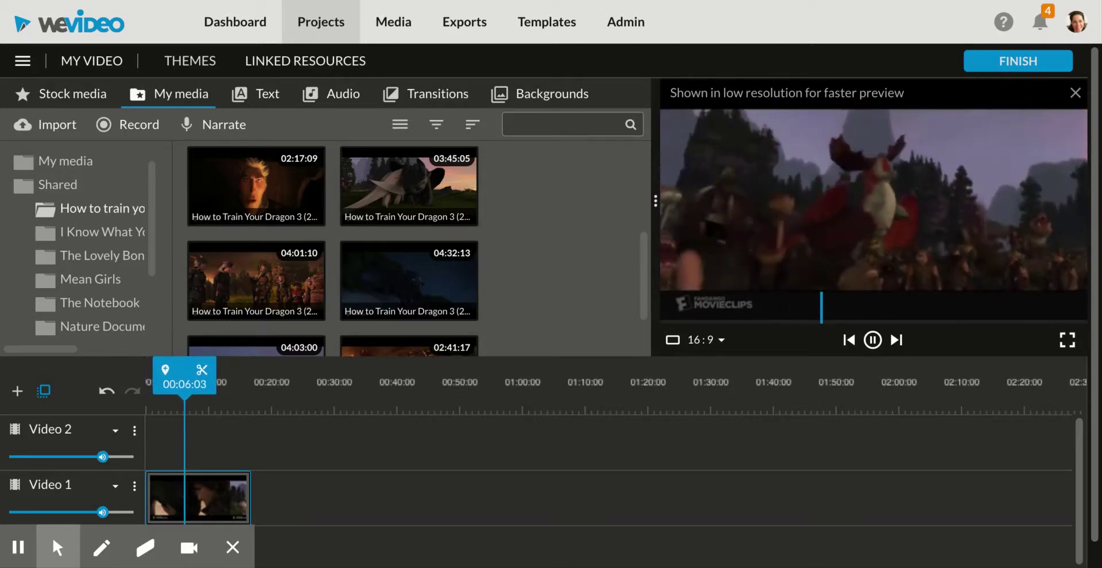
{"action": "key", "text": "space"}
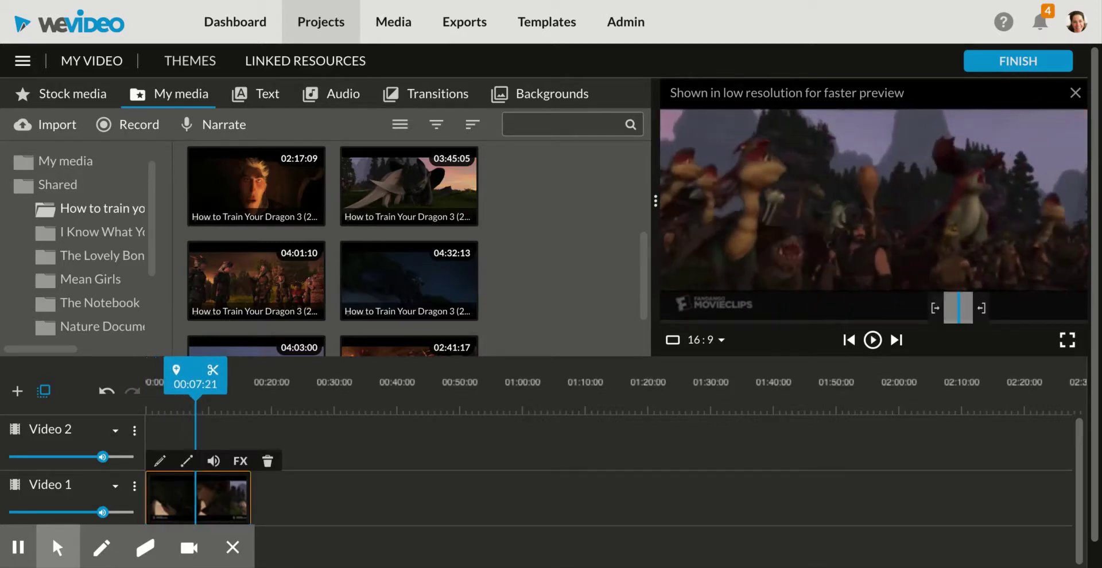
{"action": "left_click_drag", "start_coordinate": [208, 373], "coordinate": [176, 379]}
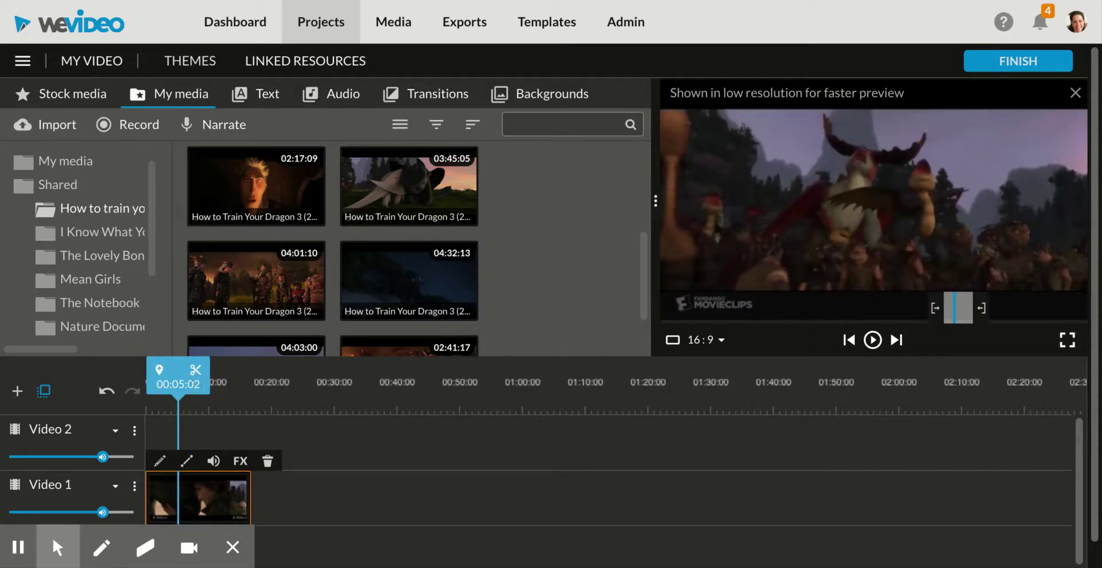
{"action": "left_click", "coordinate": [195, 369]}
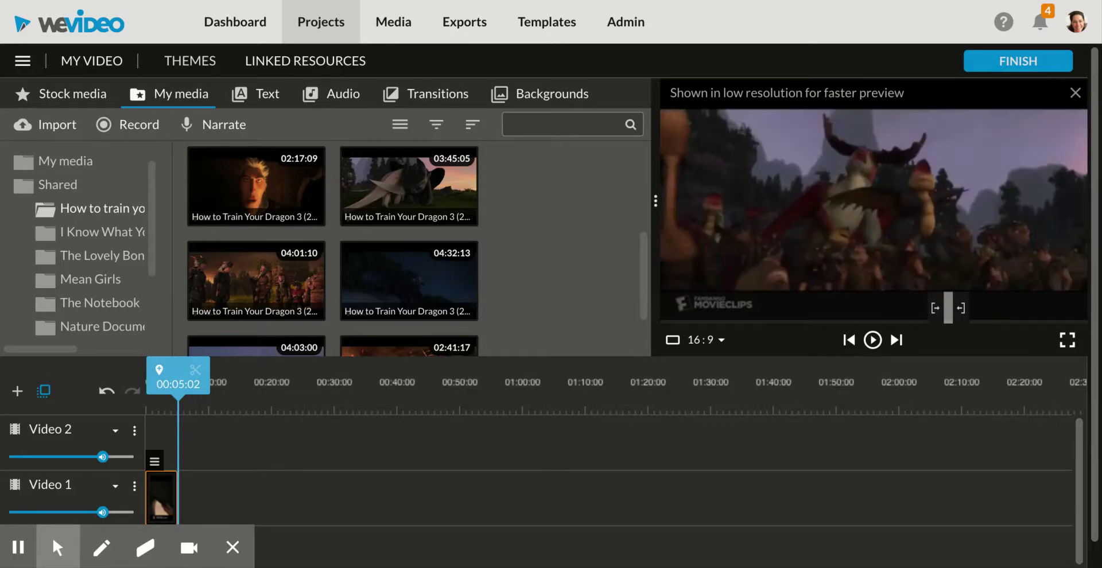
Step: Return the playhead to 00:00:00 and play the shortened clip through to its end
{"action": "left_click_drag", "start_coordinate": [178, 369], "coordinate": [119, 366]}
{"action": "left_click", "coordinate": [162, 497]}
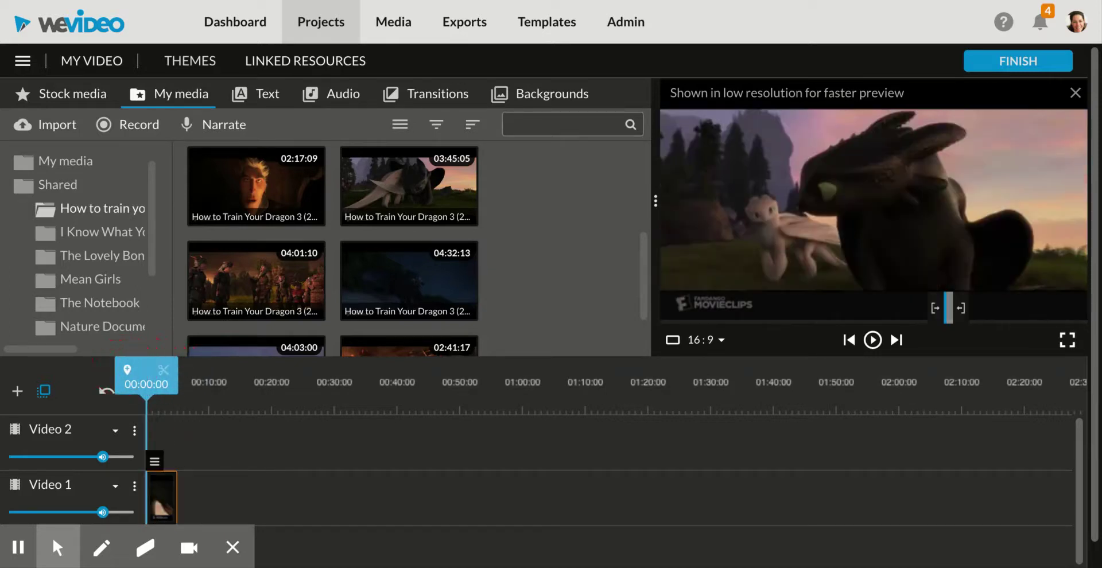
{"action": "key", "text": "space"}
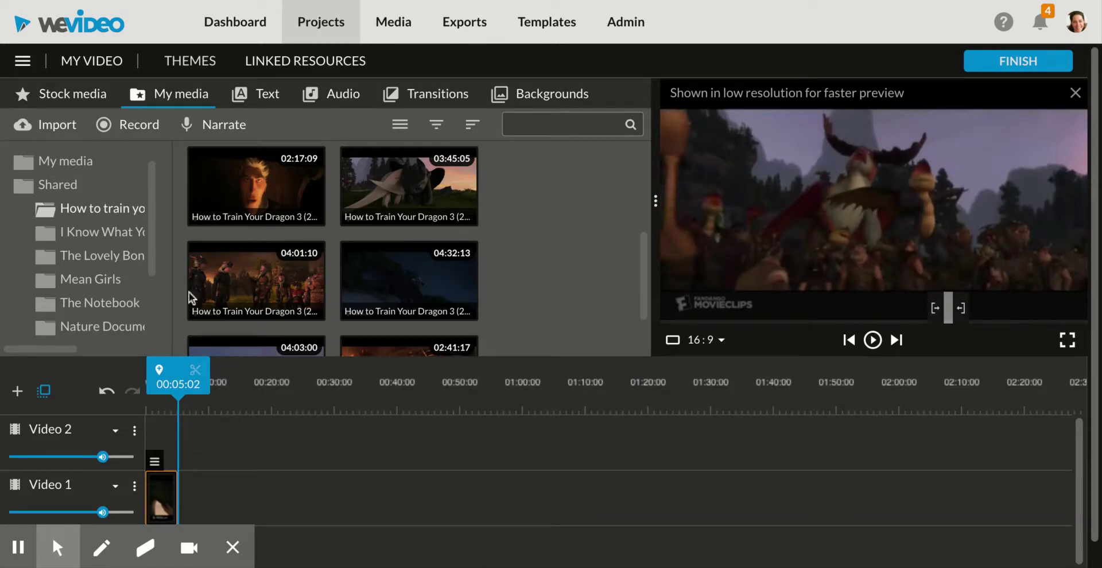
Step: Preview the 04:03:00 clip from the shared How to Train Your Dragon folder and pause it at about 01:17:02
{"action": "scroll", "coordinate": [258, 222], "scroll_direction": "down", "scroll_amount": 4}
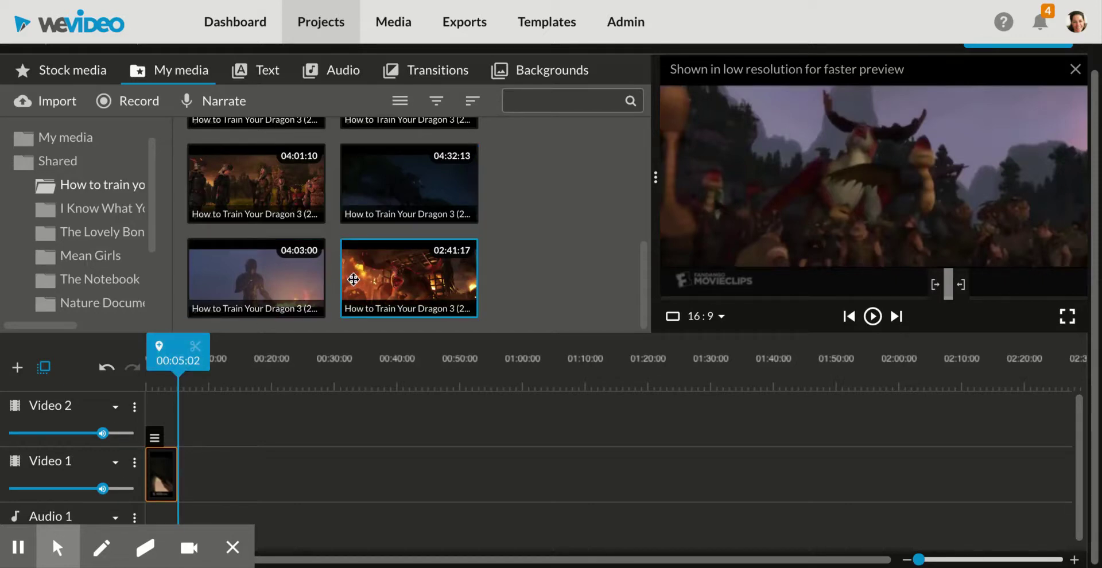
{"action": "left_click", "coordinate": [268, 277]}
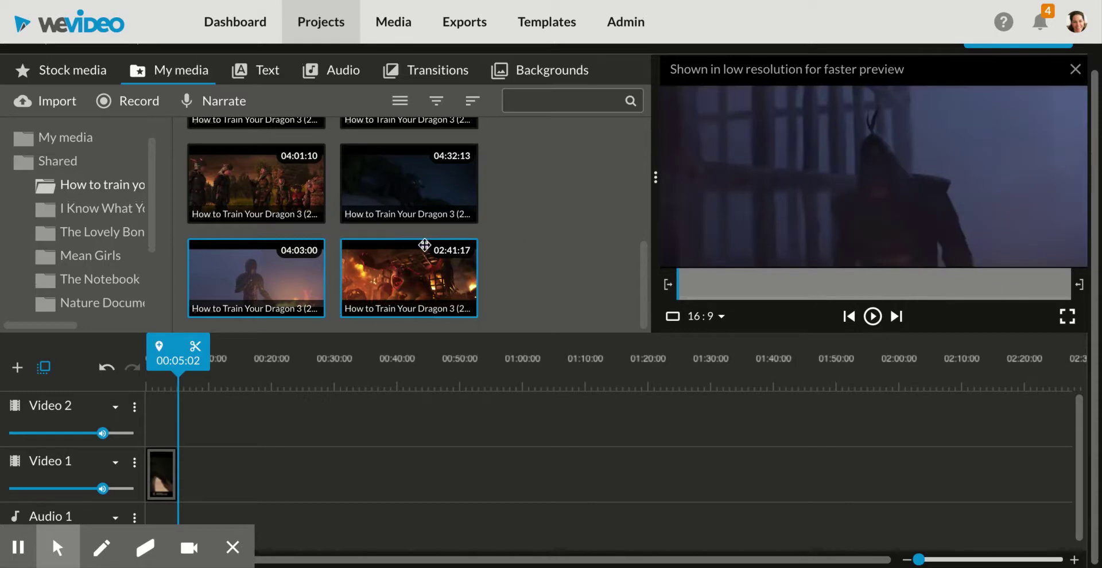
{"action": "left_click", "coordinate": [872, 316]}
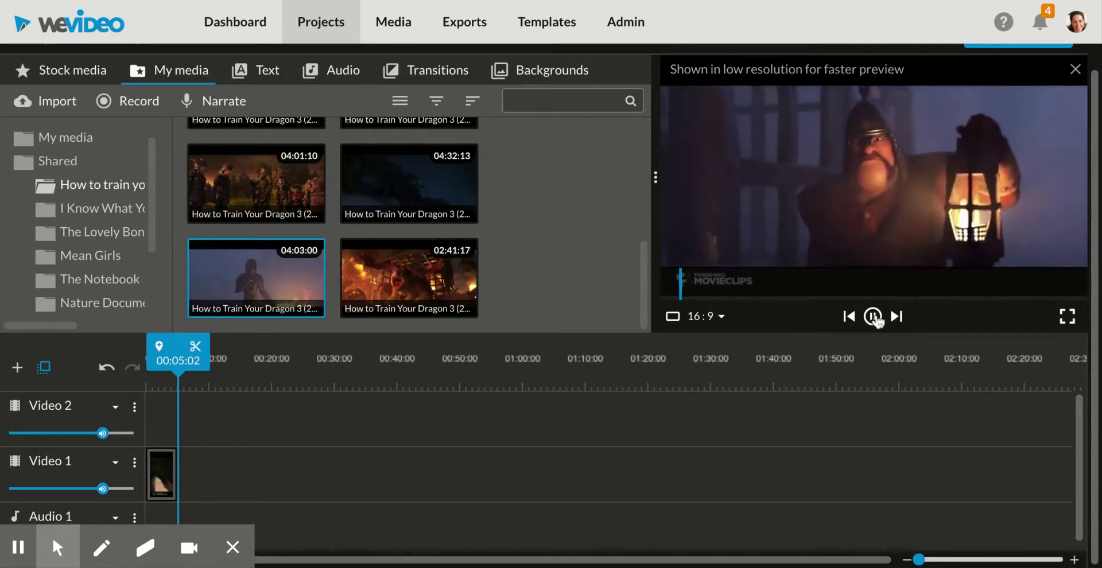
{"action": "left_click", "coordinate": [769, 290]}
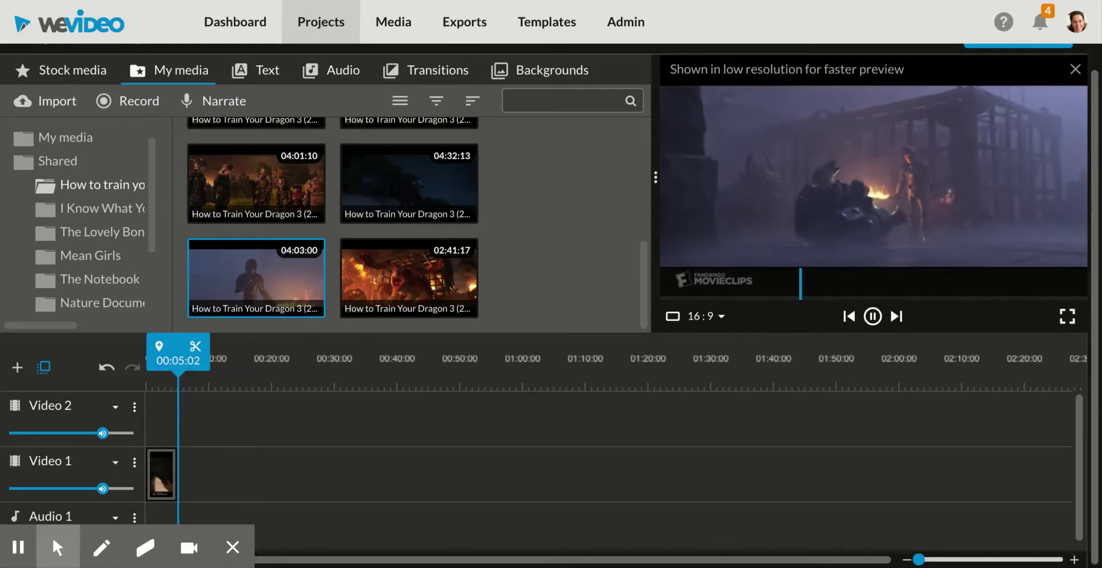
{"action": "key", "text": "space"}
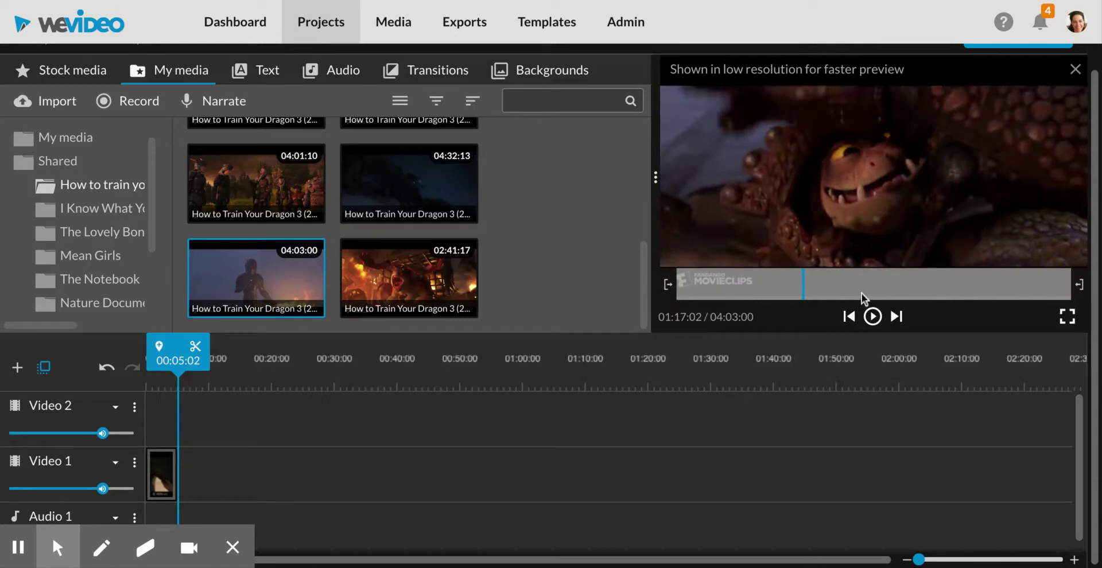
Step: Trim the previewed clip to a section about 12 seconds long starting just before 01:17:02 and place it directly after the first Video 1 clip
{"action": "left_click", "coordinate": [668, 284]}
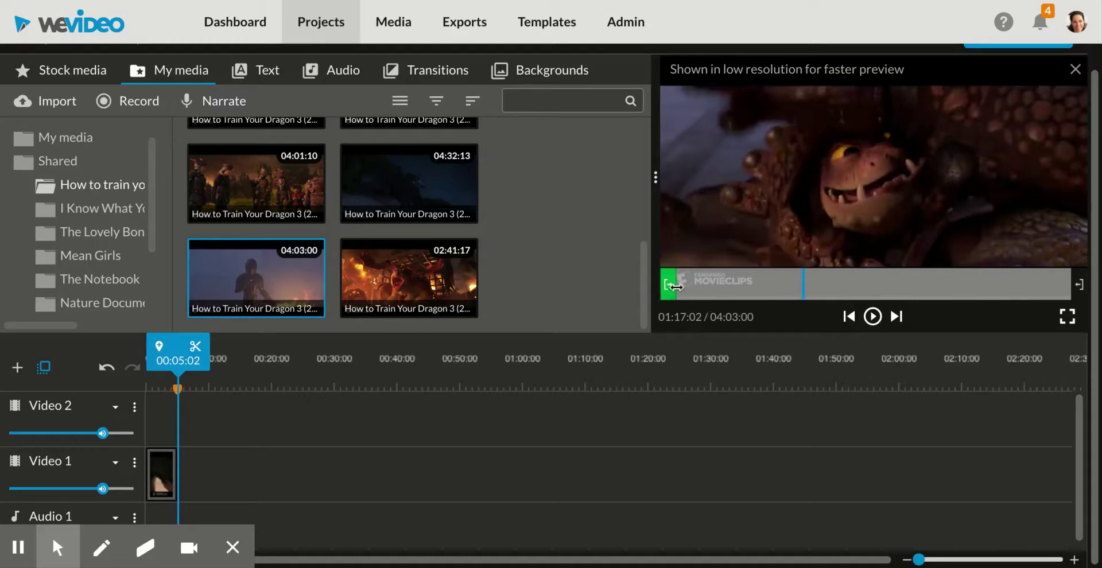
{"action": "left_click_drag", "start_coordinate": [676, 286], "coordinate": [806, 284]}
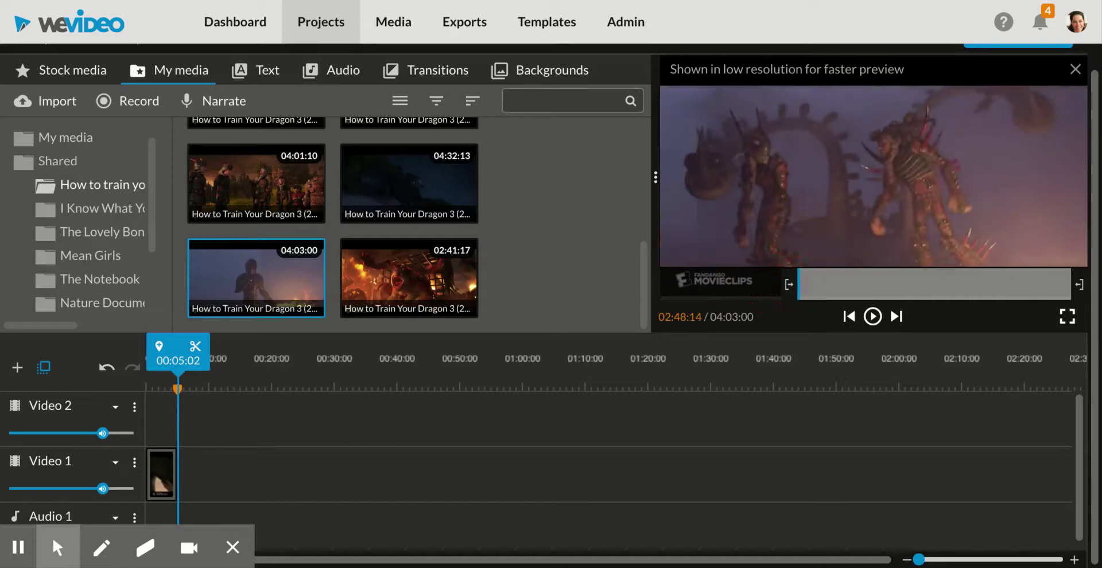
{"action": "left_click", "coordinate": [873, 318]}
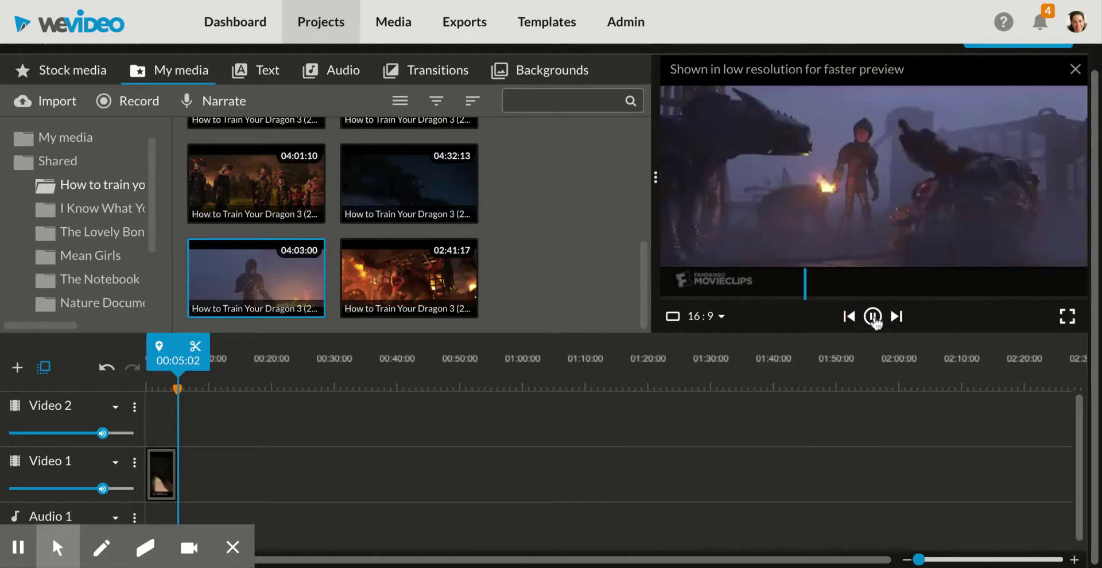
{"action": "left_click", "coordinate": [873, 316]}
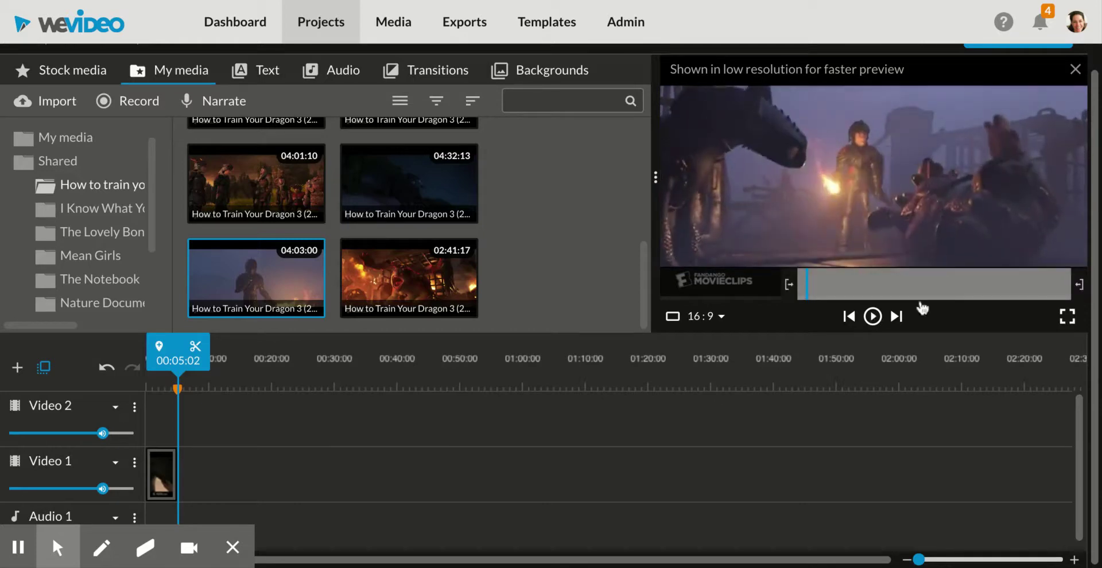
{"action": "left_click_drag", "start_coordinate": [1073, 280], "coordinate": [809, 283]}
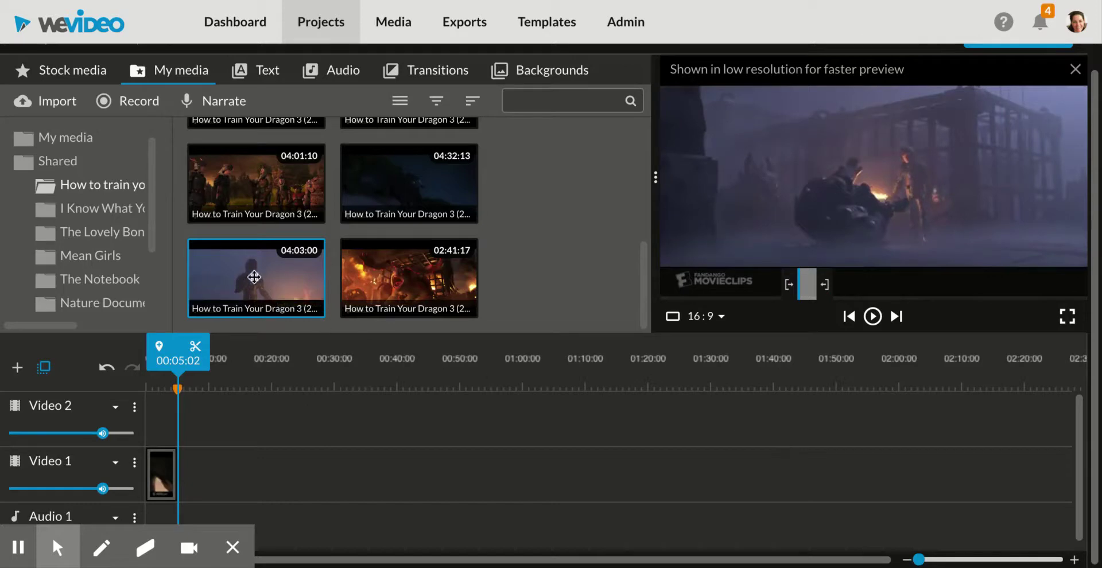
{"action": "left_click_drag", "start_coordinate": [253, 277], "coordinate": [206, 474]}
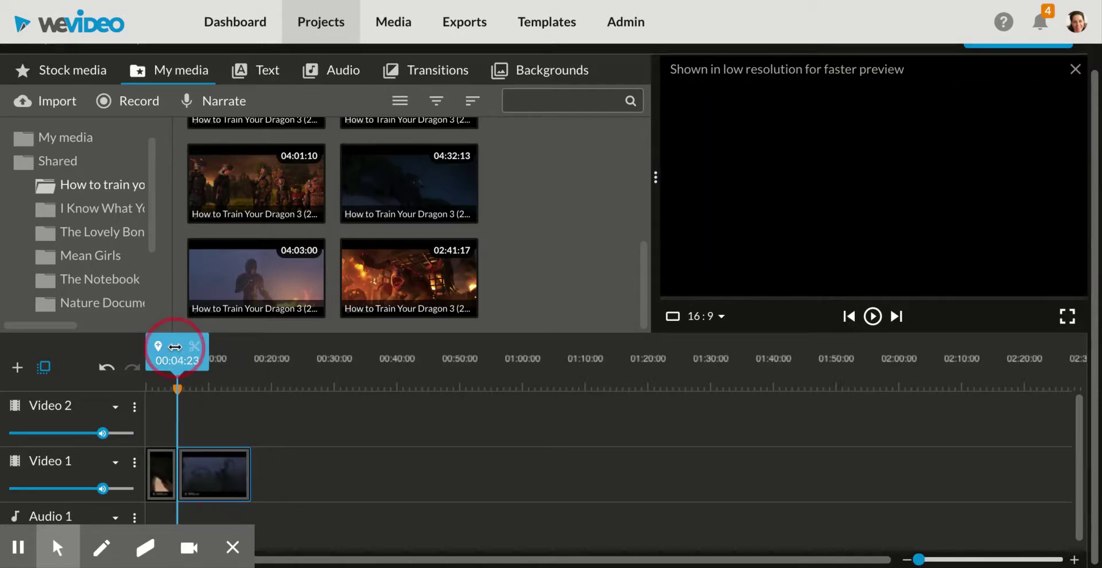
Step: Play the timeline from 00:00:00 and stop in the second clip at about 00:09:06
{"action": "left_click_drag", "start_coordinate": [172, 346], "coordinate": [131, 346]}
{"action": "key", "text": "space"}
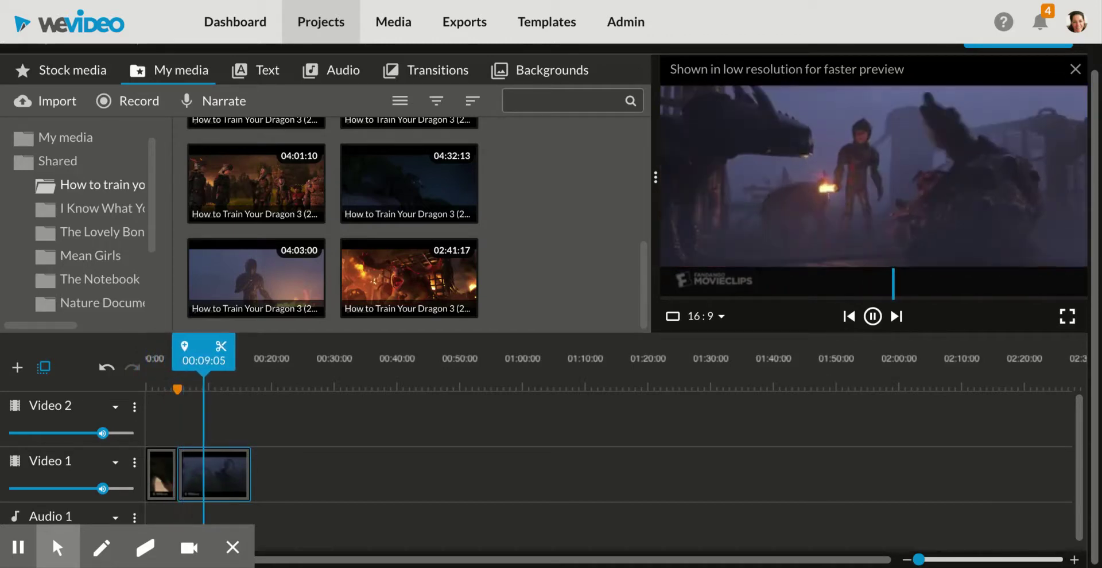
{"action": "key", "text": "space"}
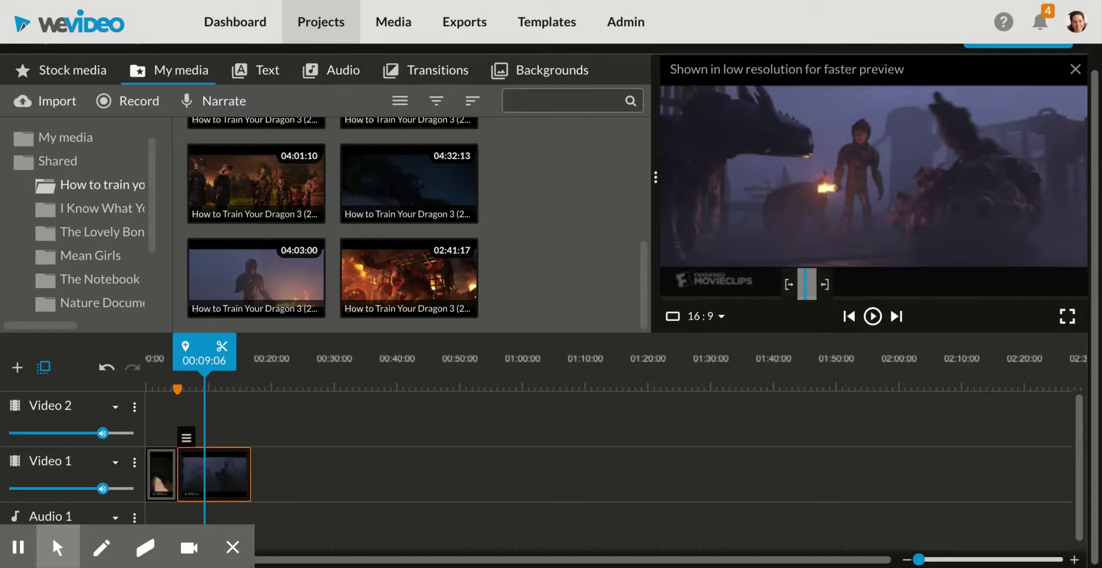
Step: Step the playhead back frame by frame to 00:08:17, split the second clip there and delete the part after it
{"action": "key", "text": "Left"}
{"action": "key", "text": "Left"}
{"action": "key", "text": "Left"}
{"action": "key", "text": "Left"}
{"action": "key", "text": "Left"}
{"action": "key", "text": "Left"}
{"action": "key", "text": "Left"}
{"action": "key", "text": "Left"}
{"action": "key", "text": "Left"}
{"action": "key", "text": "Left"}
{"action": "key", "text": "Left"}
{"action": "key", "text": "Left"}
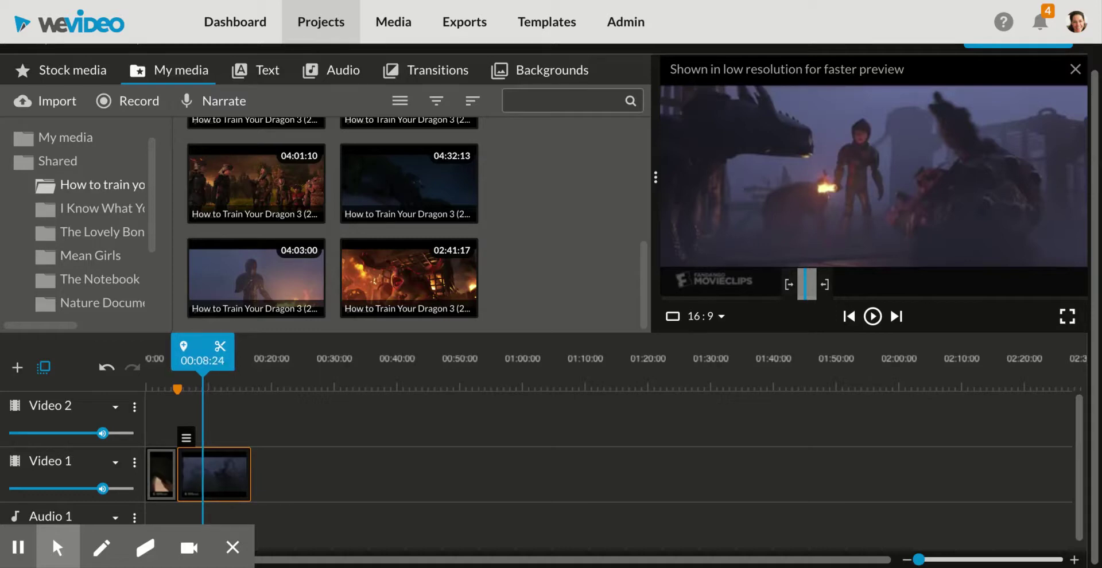
{"action": "key", "text": "Left"}
{"action": "key", "text": "Left"}
{"action": "key", "text": "Left"}
{"action": "key", "text": "Left"}
{"action": "key", "text": "Left"}
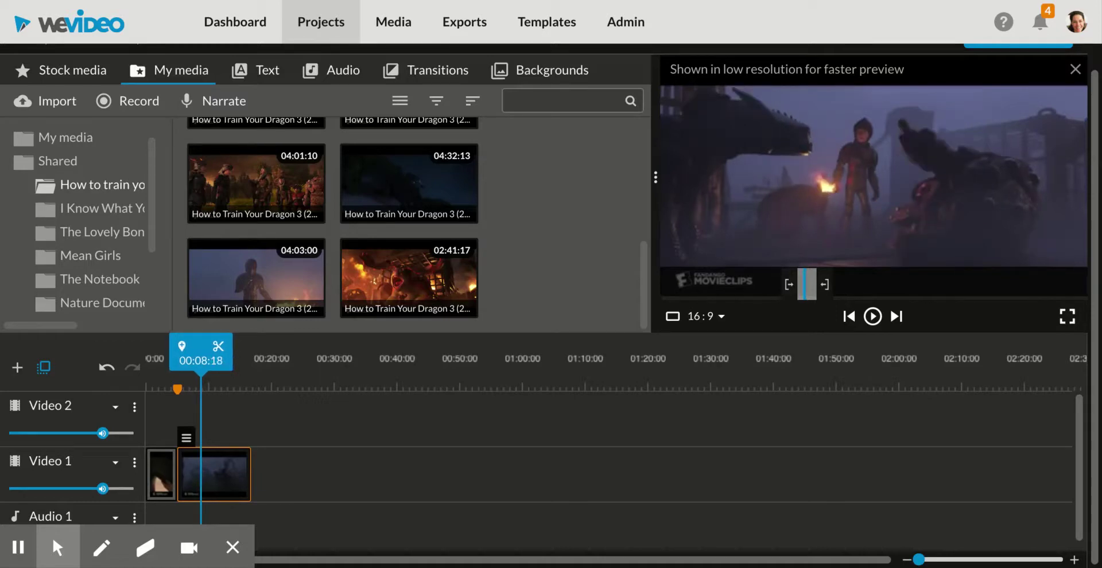
{"action": "key", "text": "Left"}
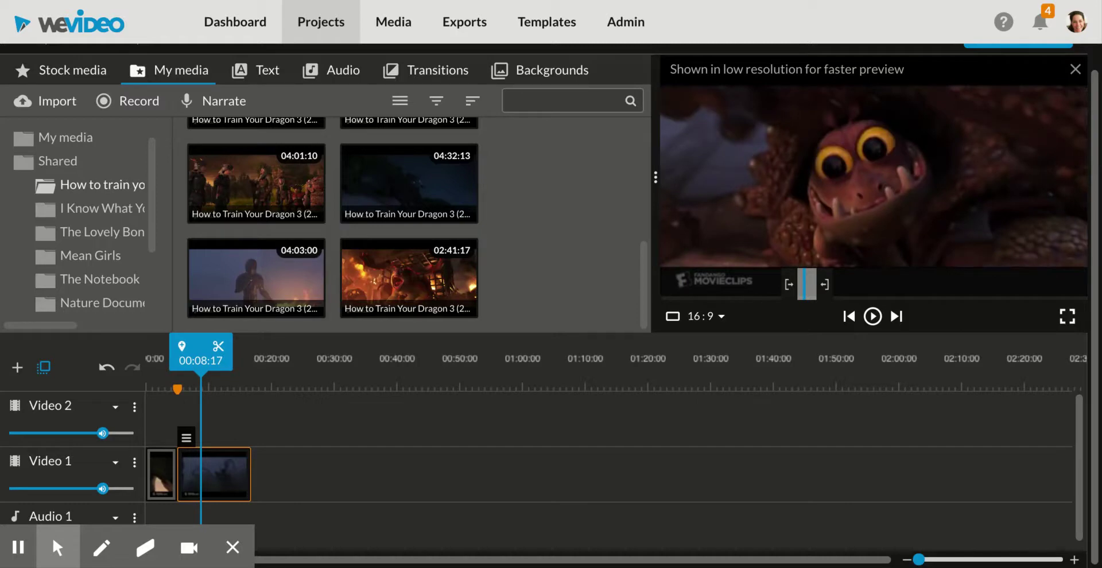
{"action": "left_click", "coordinate": [219, 349]}
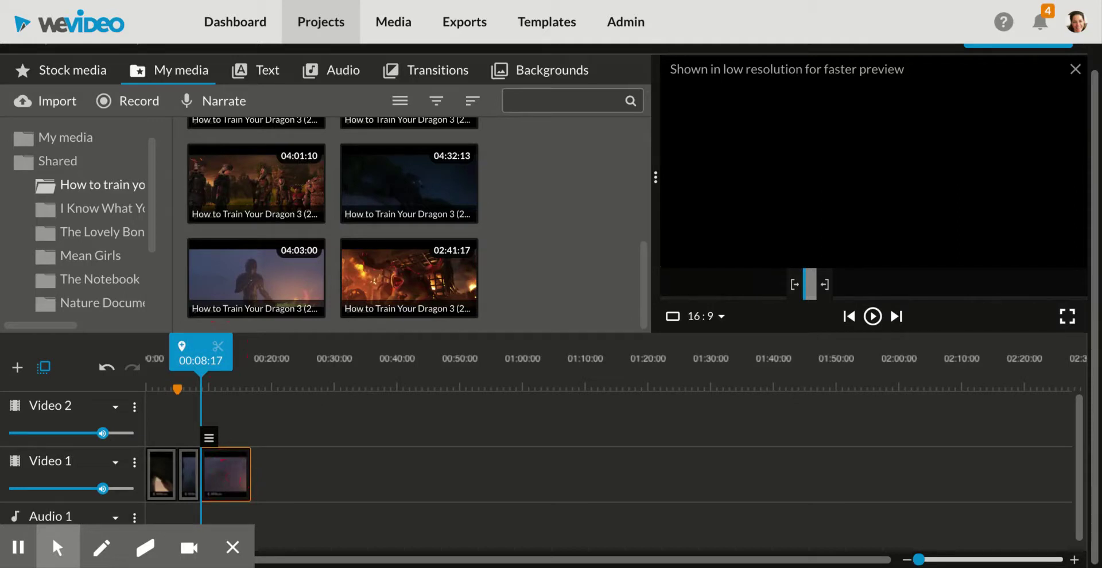
{"action": "key", "text": "Delete"}
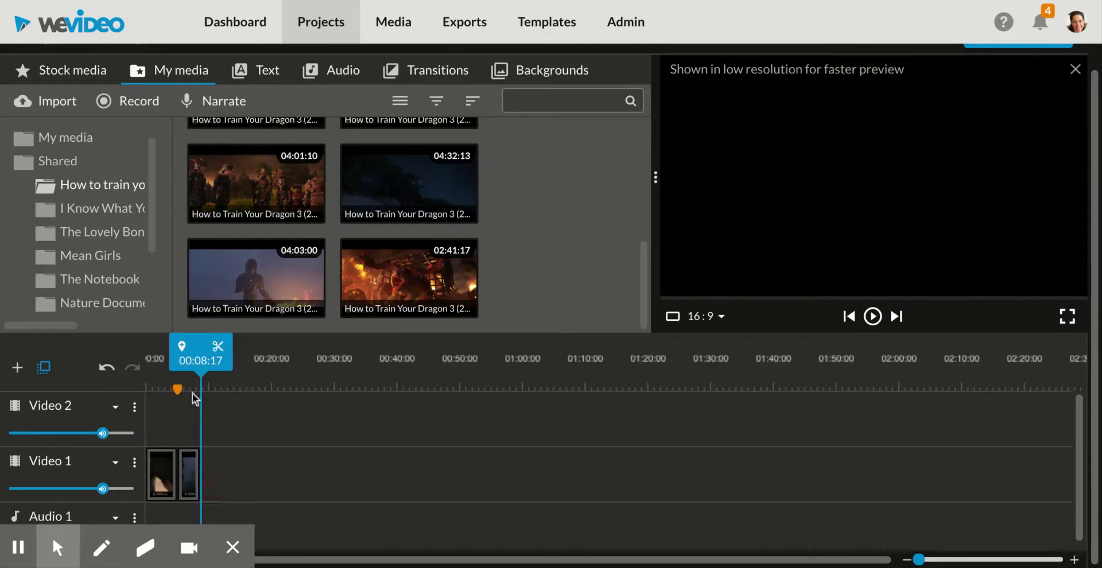
Step: Return the playhead to 00:00:00 and play the two trimmed clips in sequence
{"action": "left_click", "coordinate": [198, 351]}
{"action": "left_click_drag", "start_coordinate": [198, 351], "coordinate": [127, 347]}
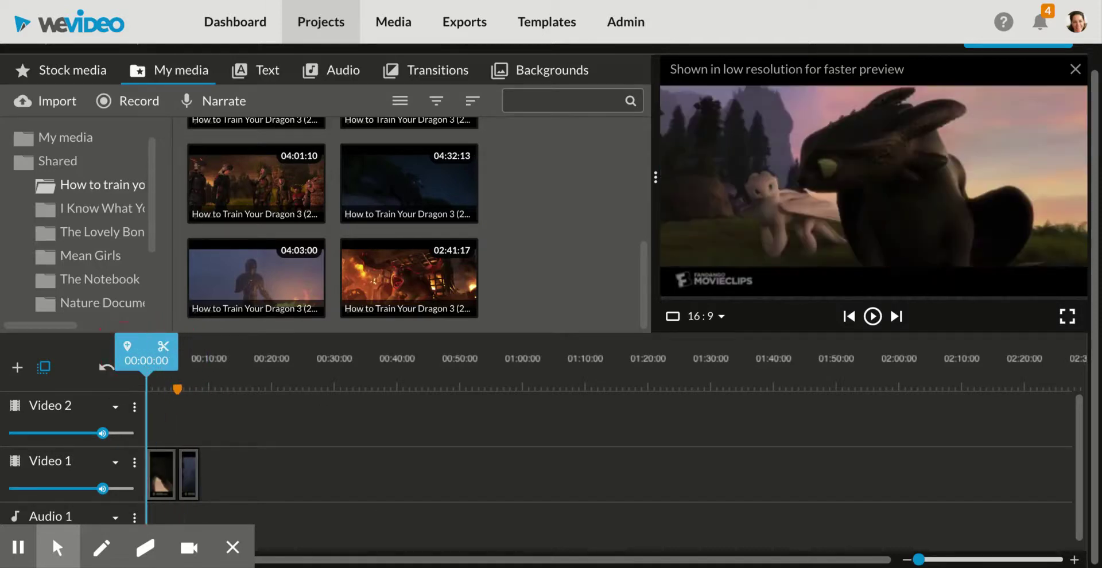
{"action": "key", "text": "space"}
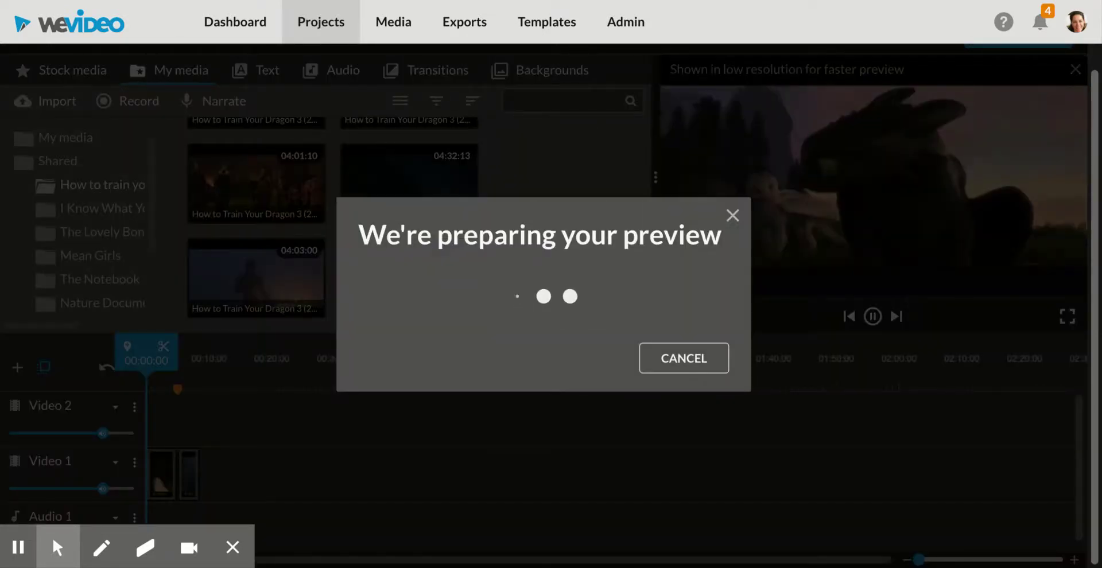